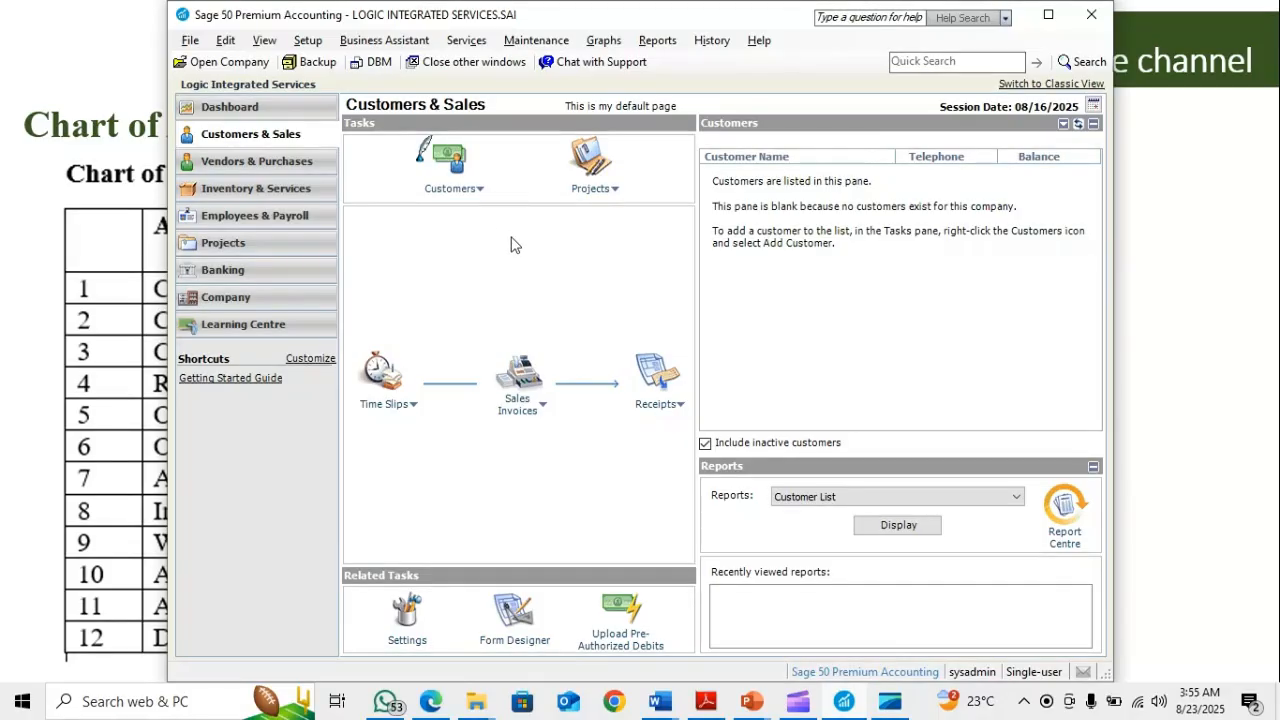
Open the Accounts list from the Setup Guide and maximize its window
click(309, 42)
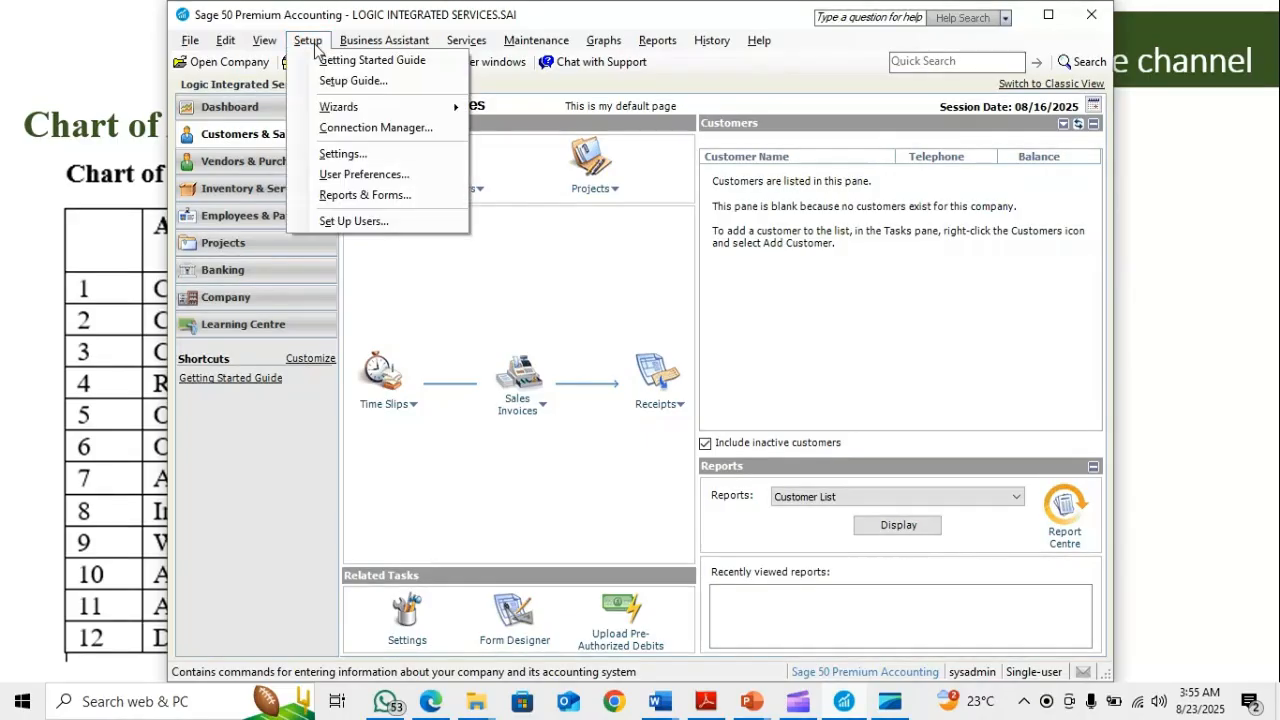
click(355, 84)
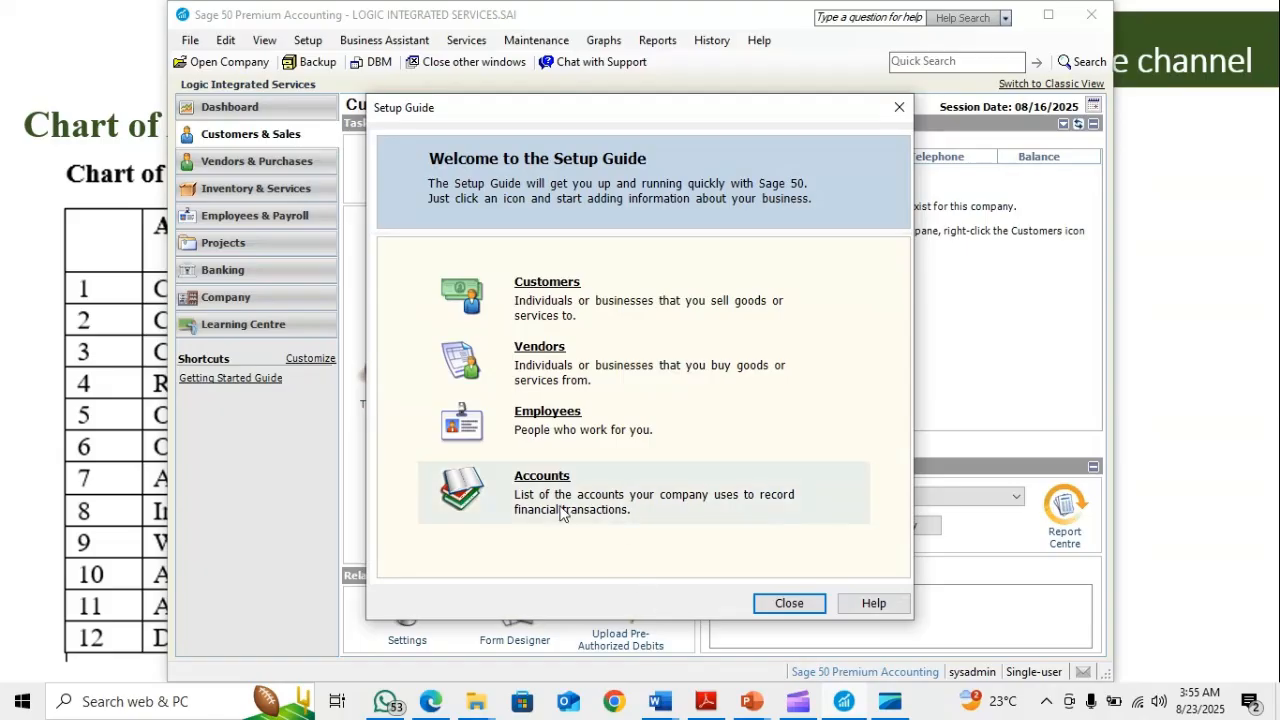
click(541, 480)
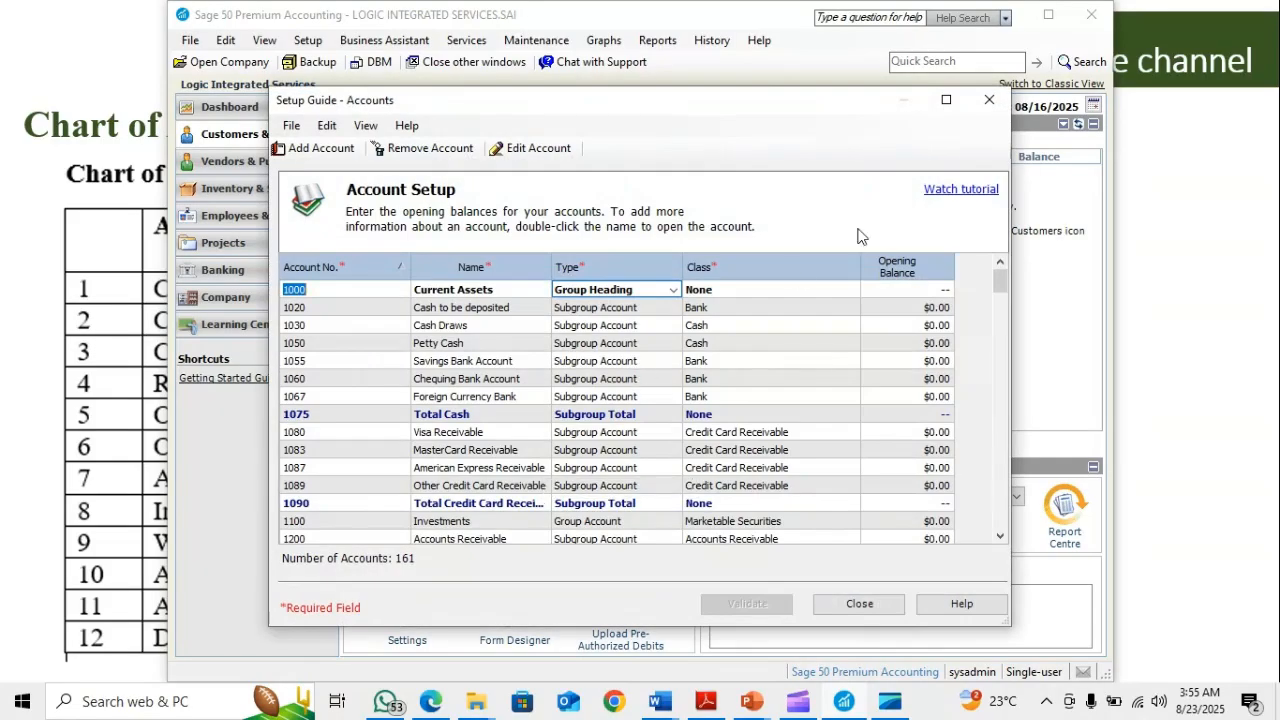
click(945, 101)
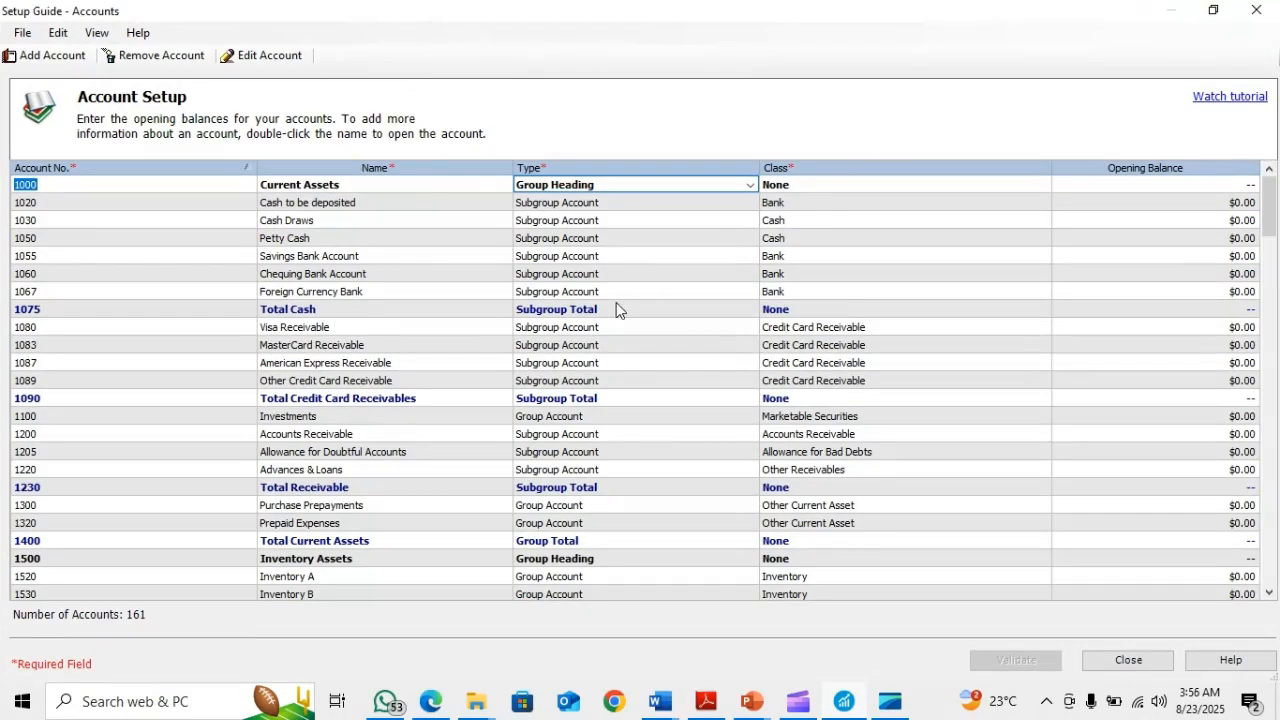
Switch to the chart of accounts slide in PowerPoint and point out the first account's entries with the Laser Pointer
key(super+Tab)
click(500, 323)
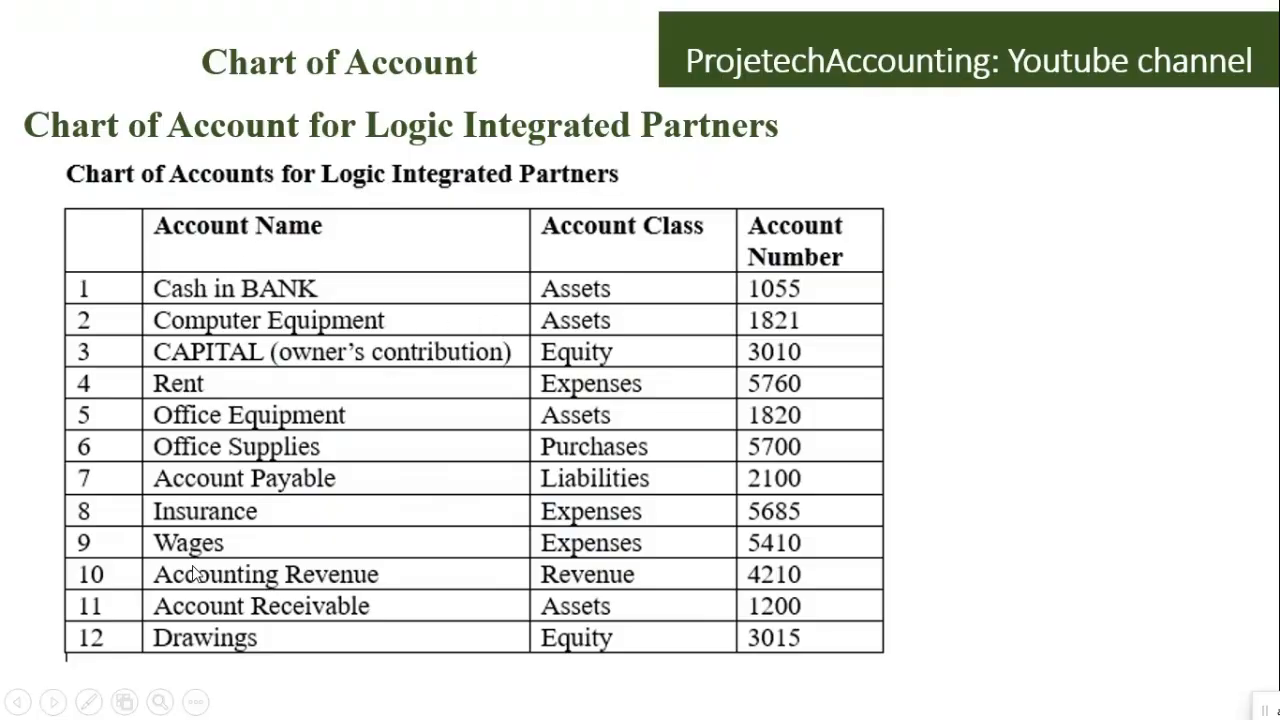
click(88, 703)
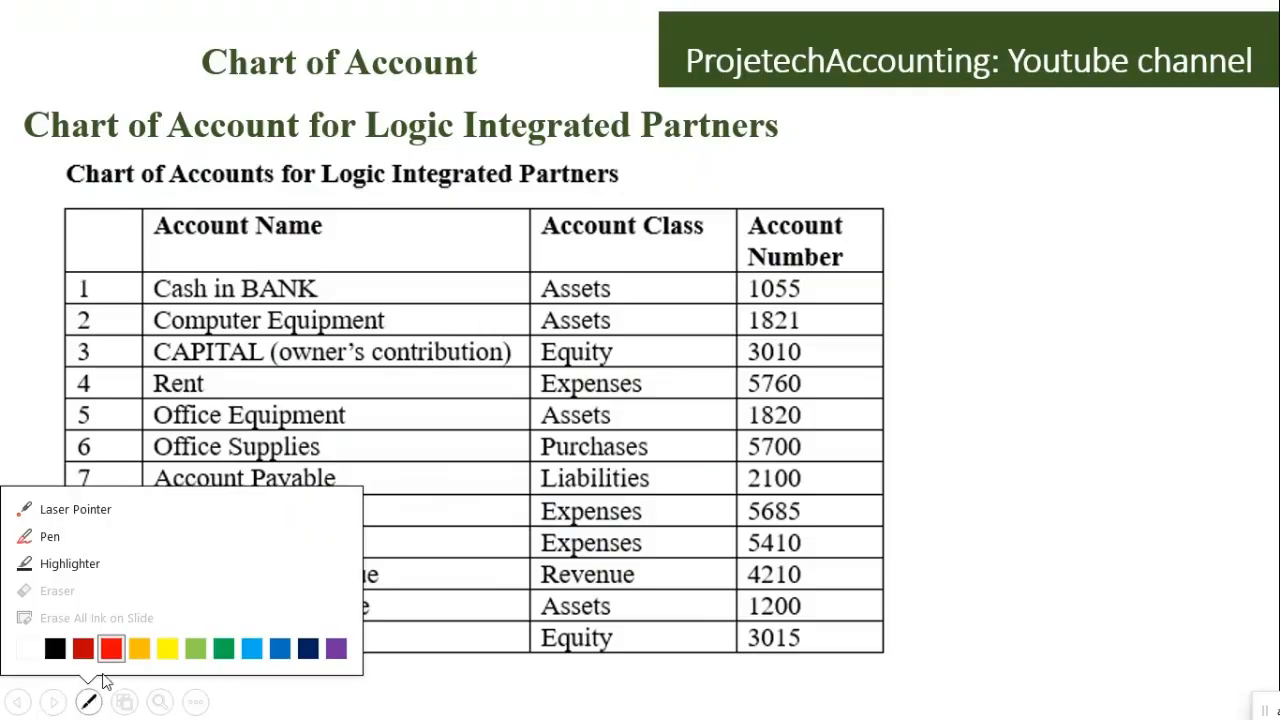
click(100, 504)
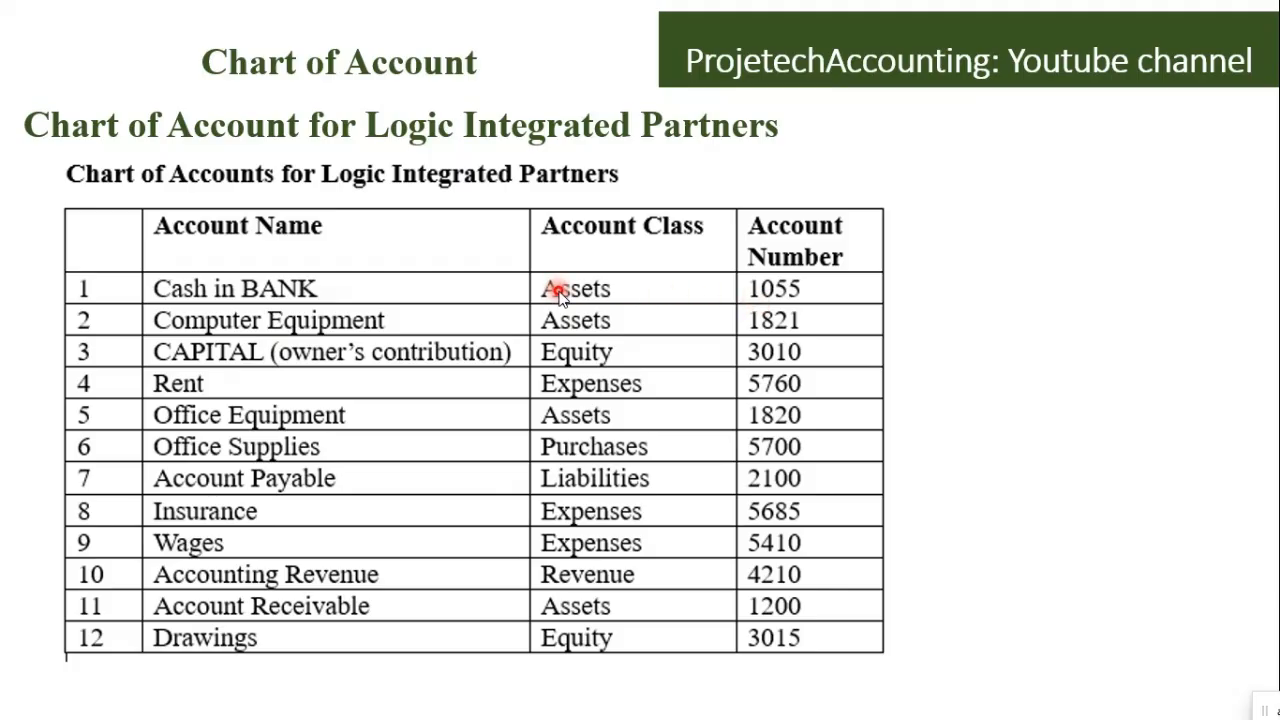
Switch back to Sage 50, rename account 1055 to "CASH in BANK" and save the change
key(alt+Tab)
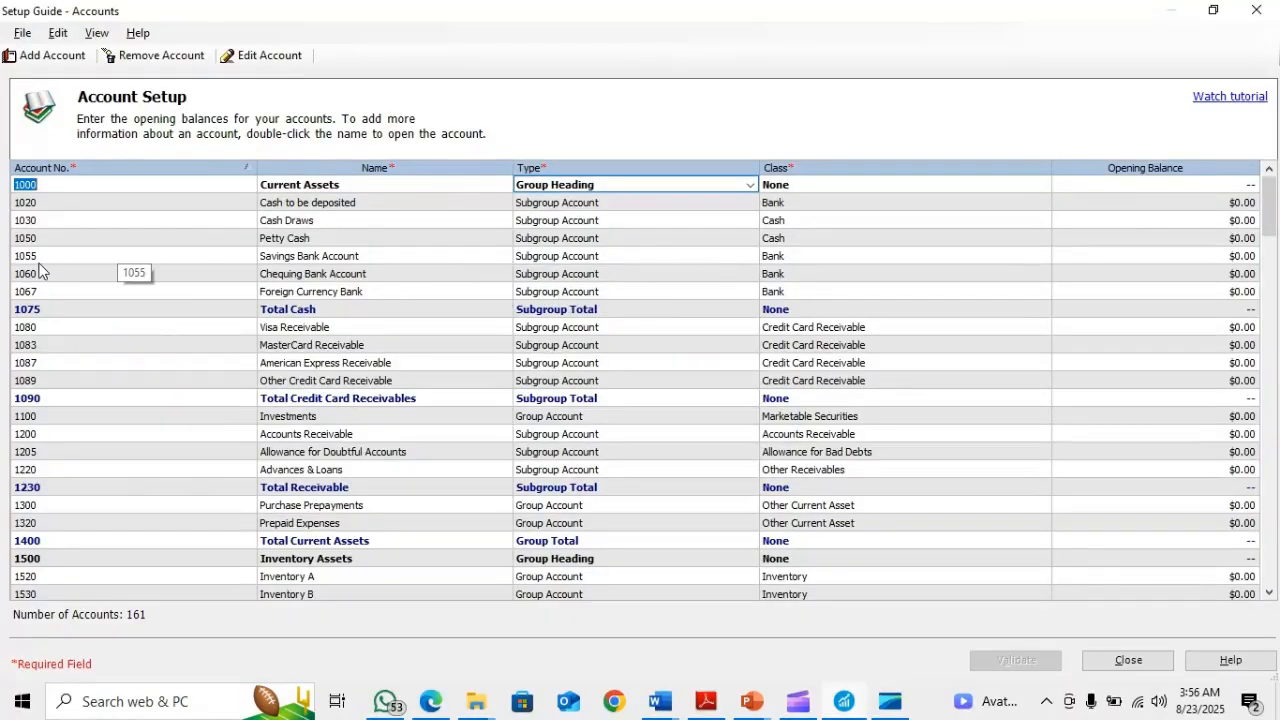
click(331, 258)
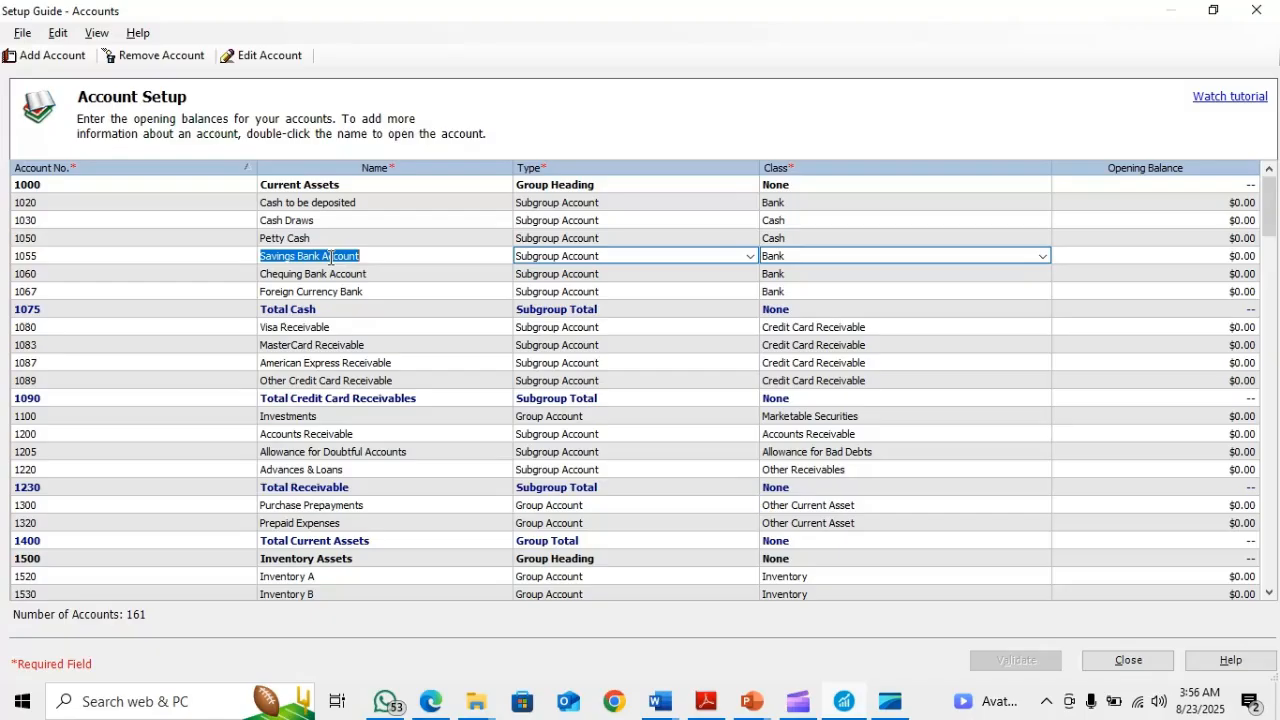
text(CASH in BANK)
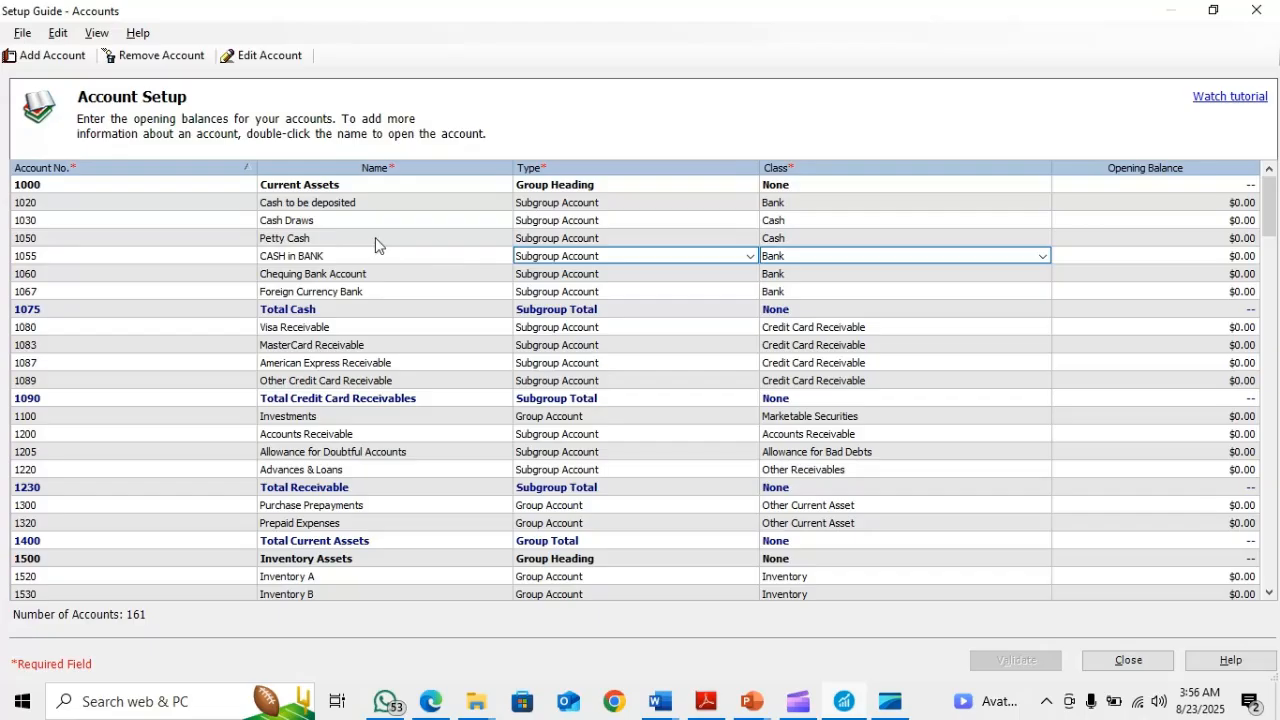
click(376, 240)
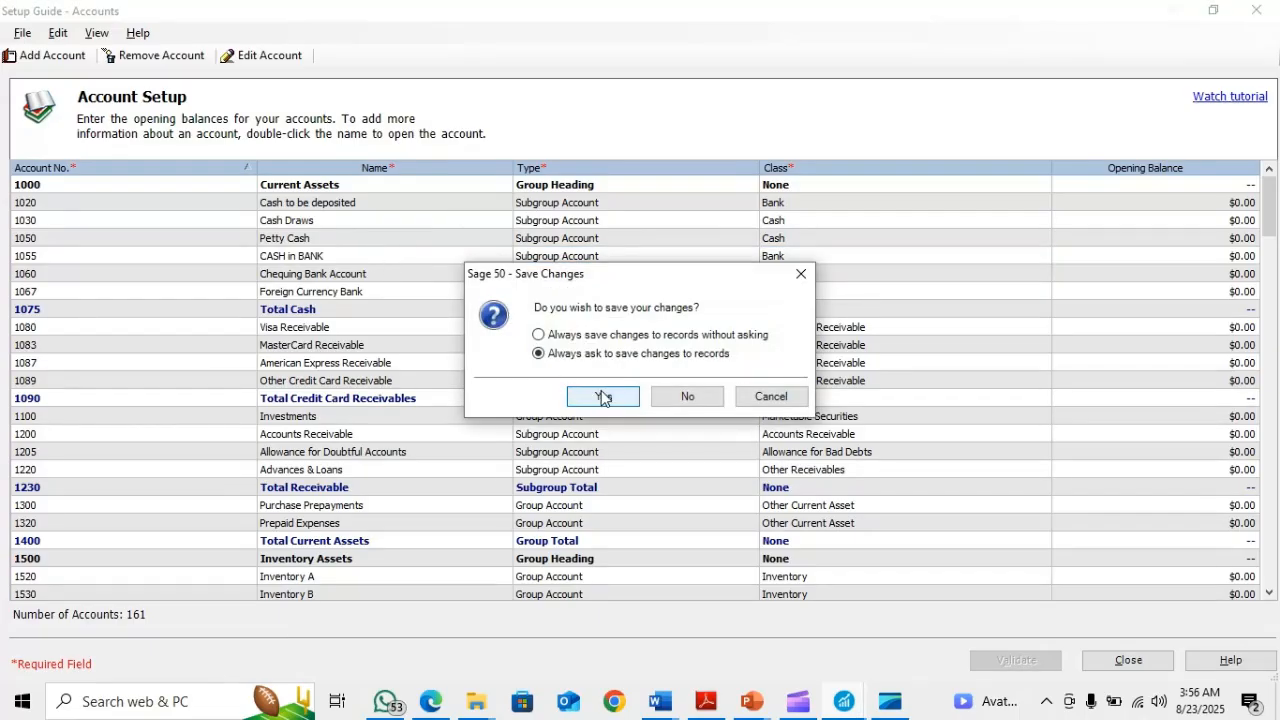
click(602, 397)
click(355, 256)
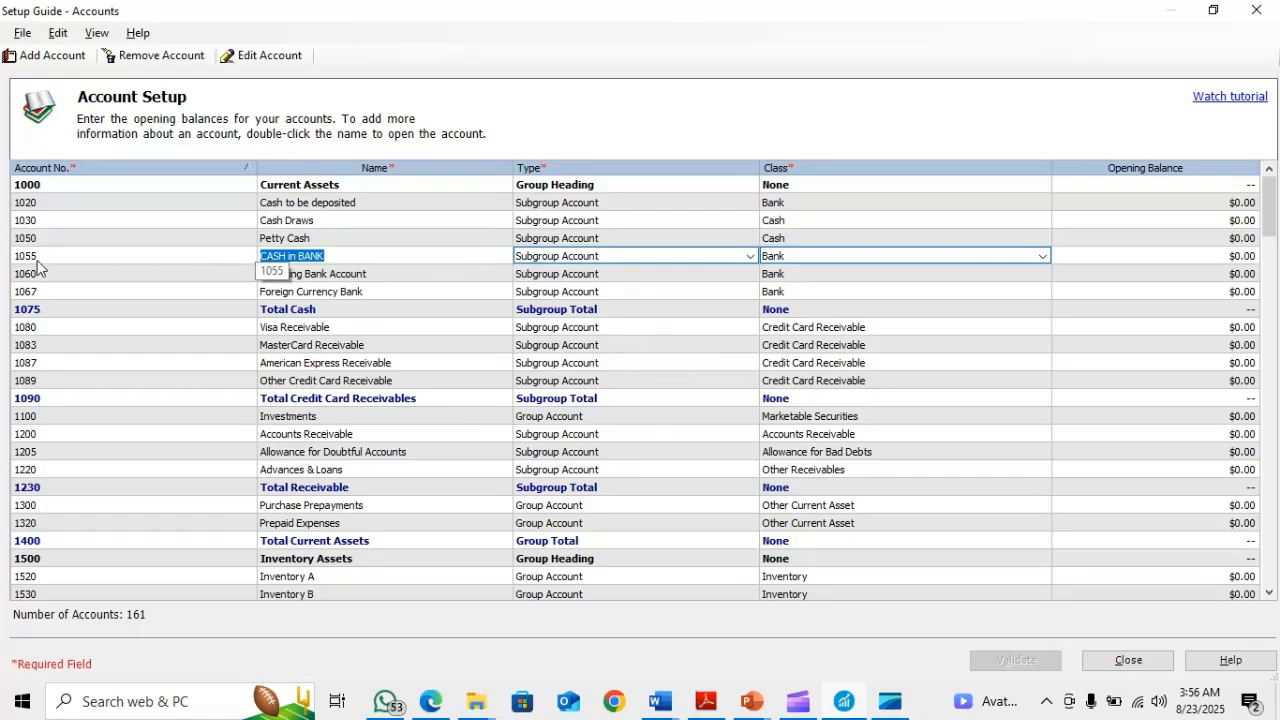
Check the second account on the PowerPoint slide and start a new Sage 50 account numbered 1821 and named "Computer Equipment"
key(alt+Tab)
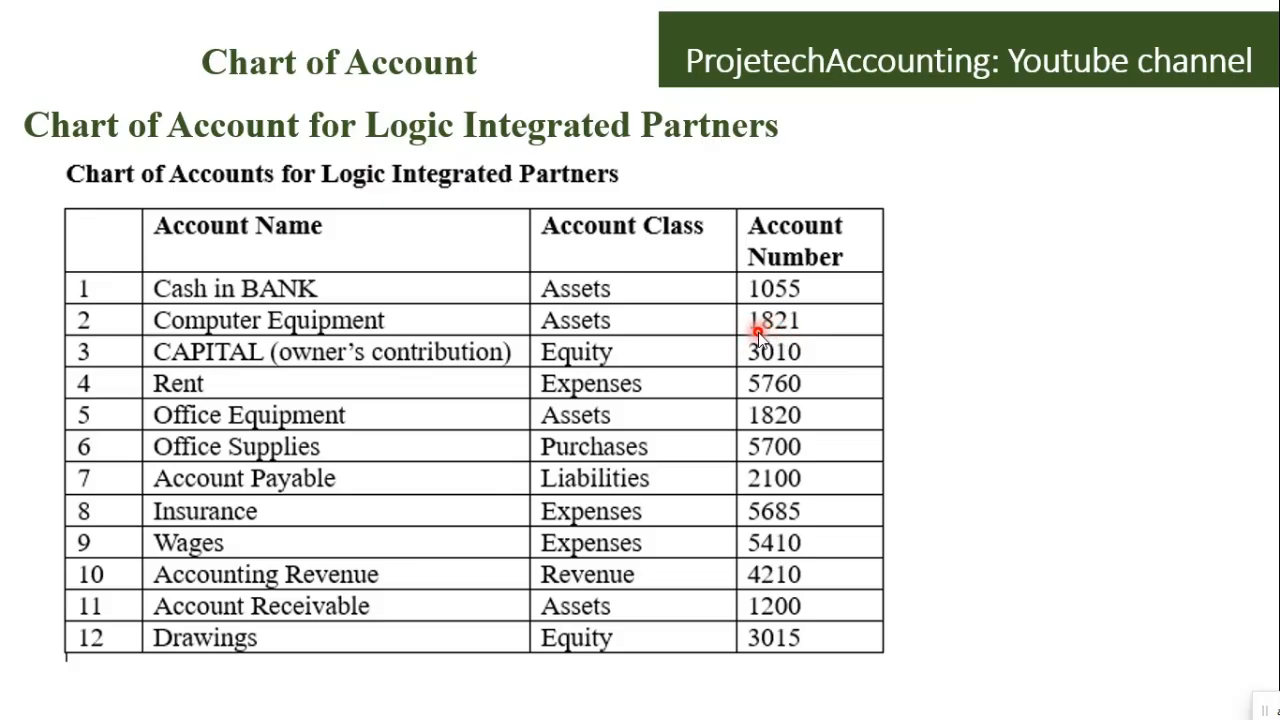
key(alt+Tab)
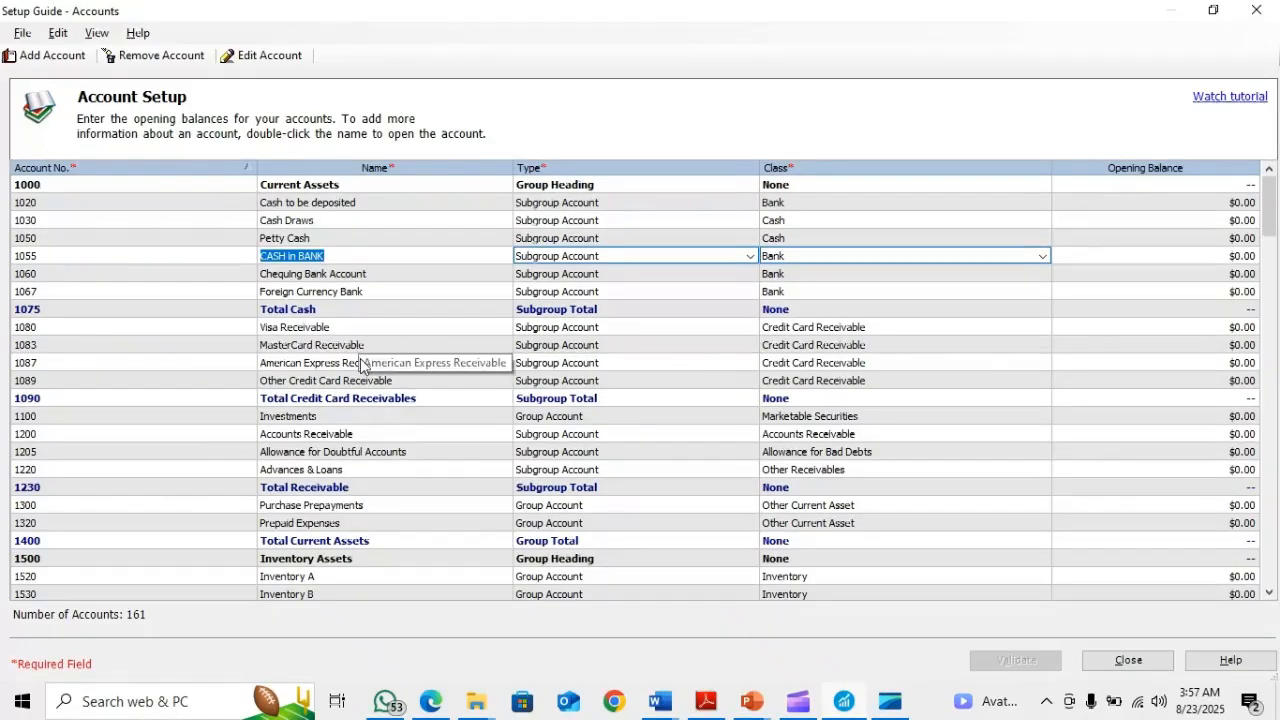
scroll(357, 366, down, 1)
scroll(357, 366, down, 6)
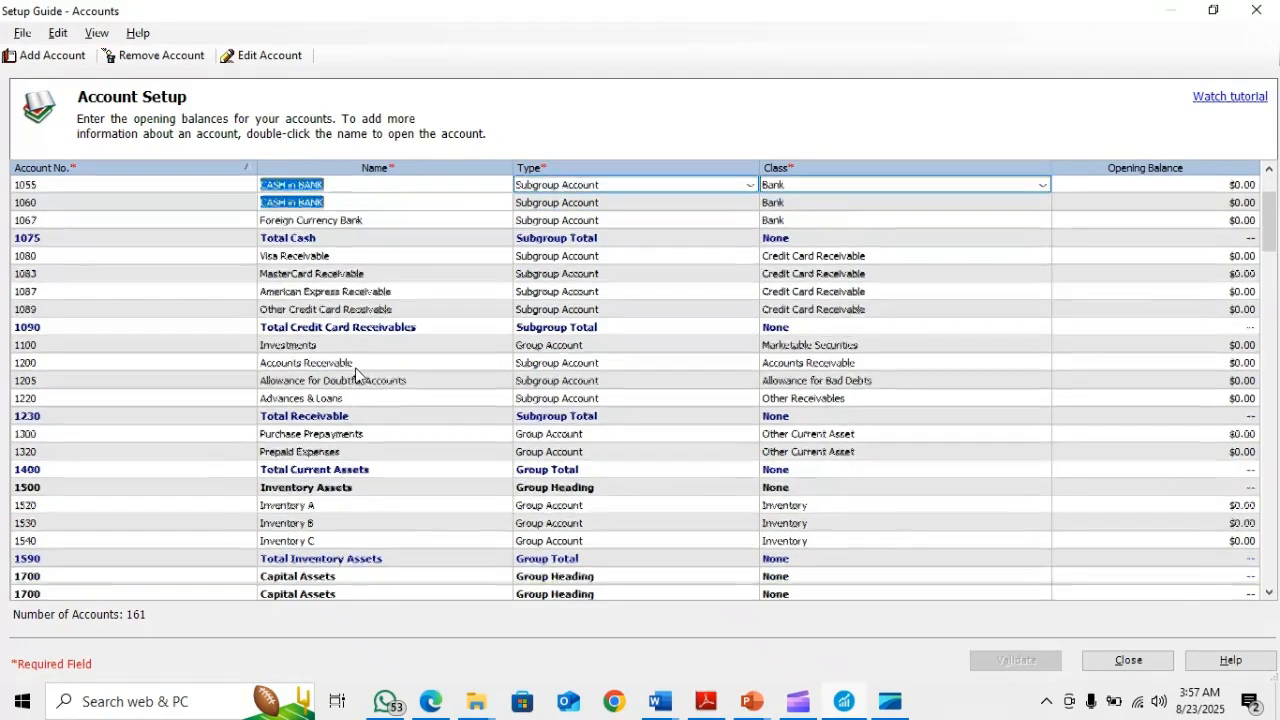
scroll(357, 378, down, 1)
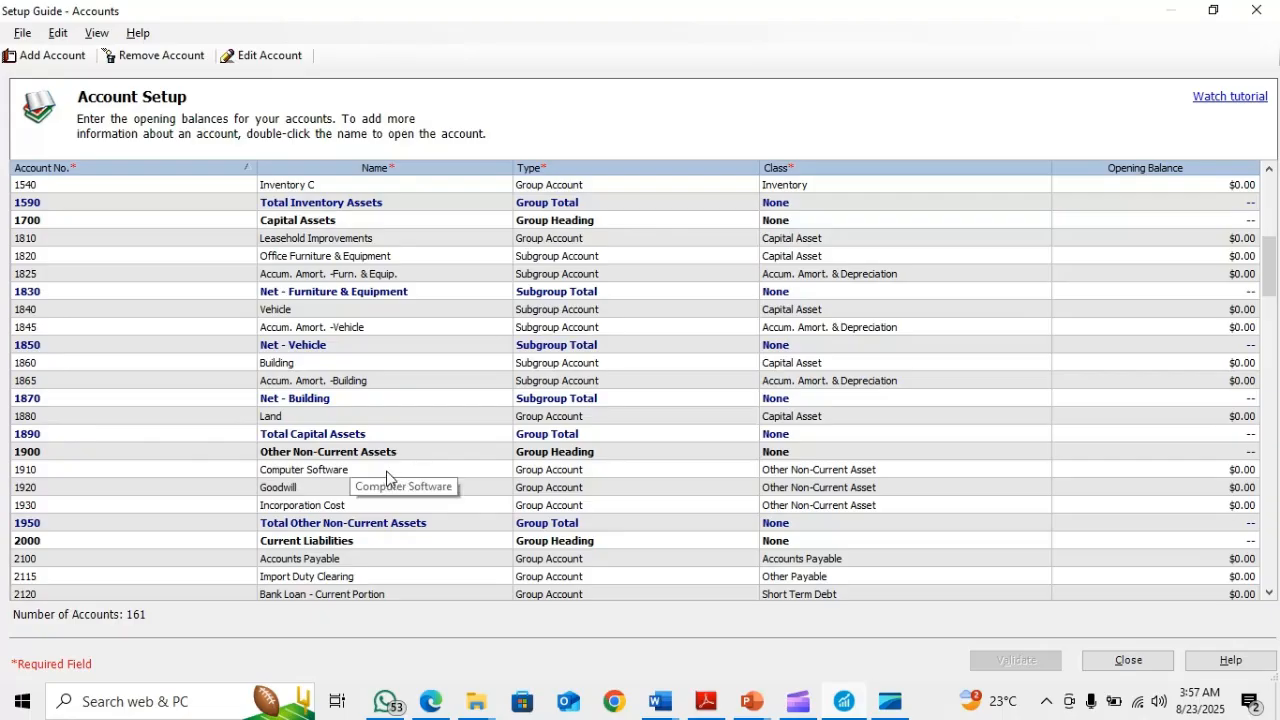
click(287, 257)
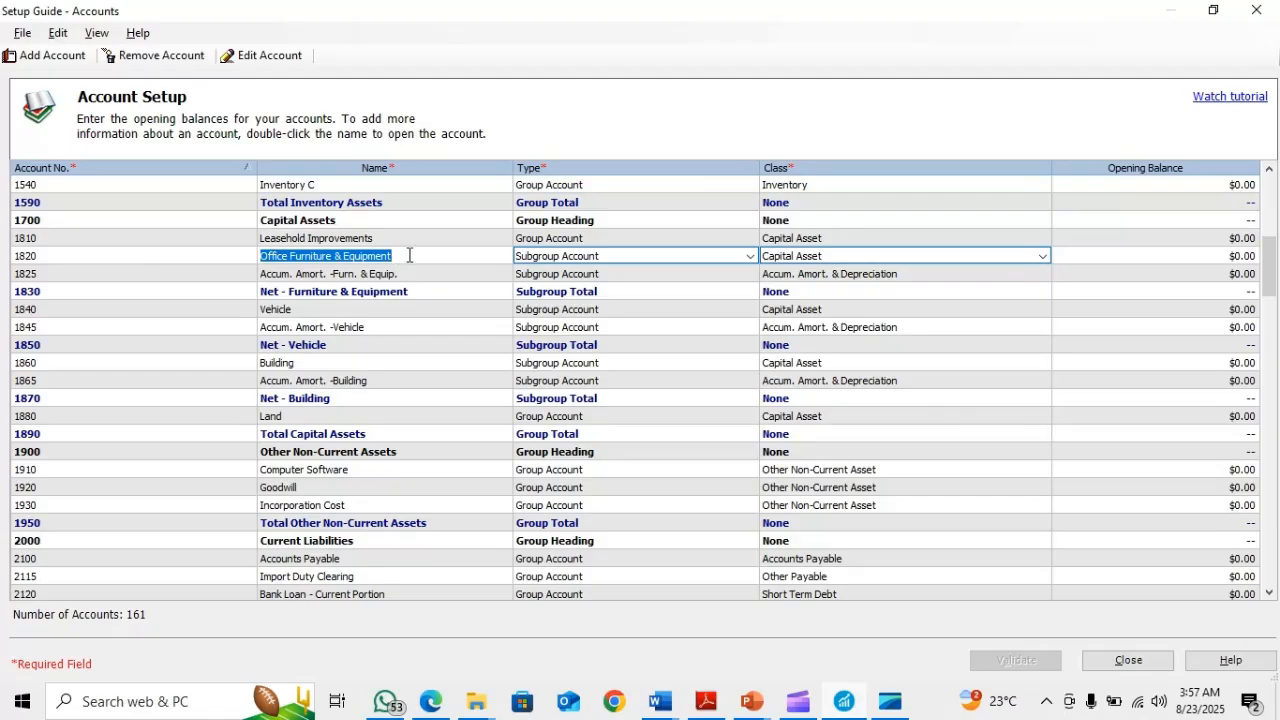
click(70, 55)
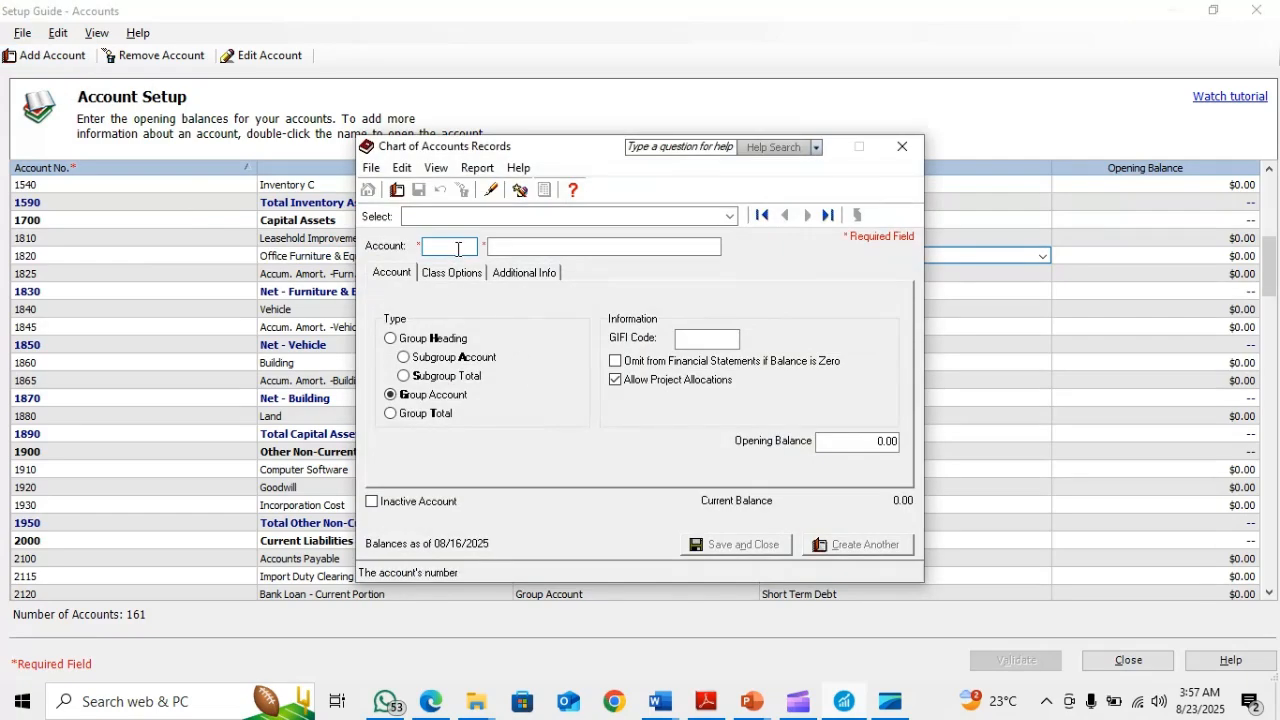
text(18)
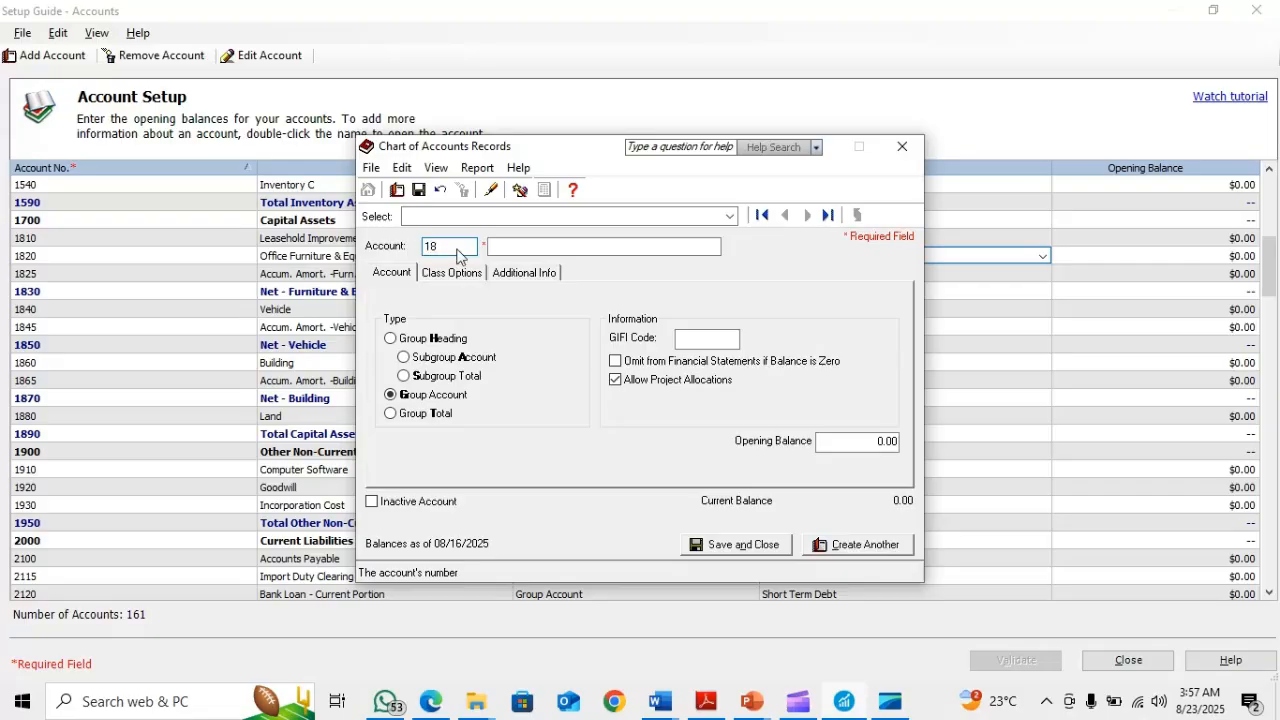
text(21)
click(516, 247)
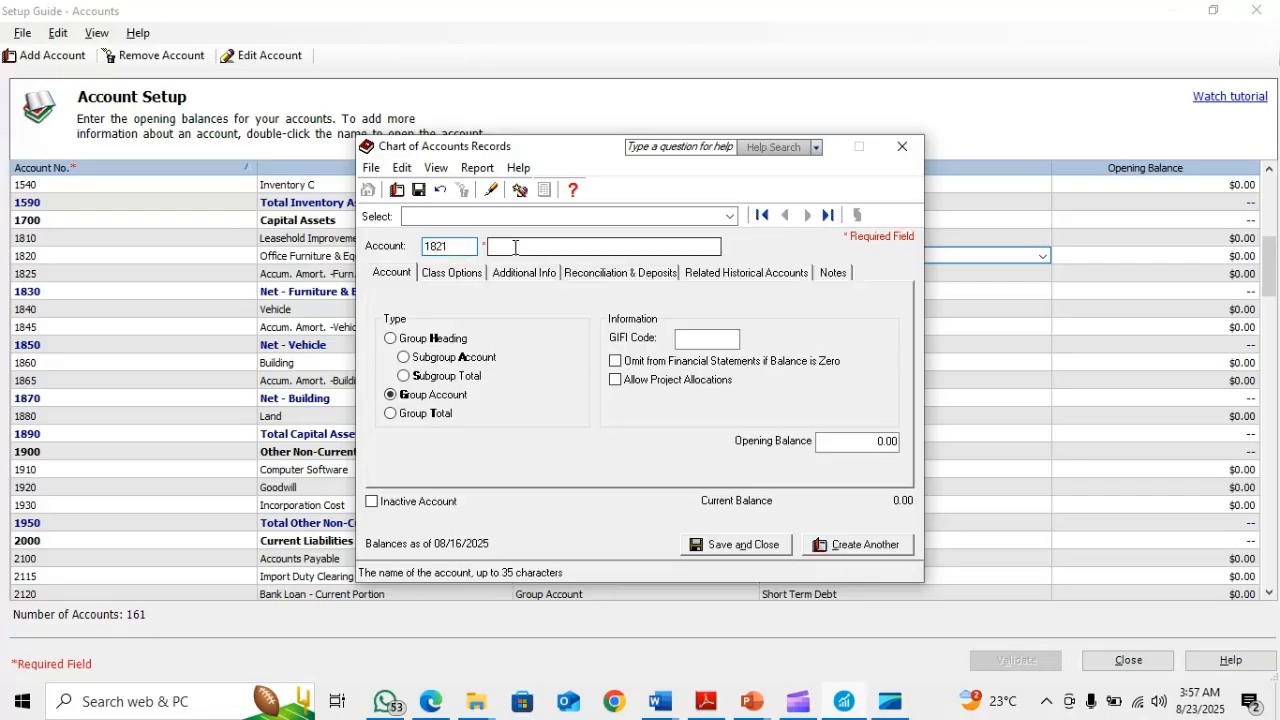
text(Computer Equipment)
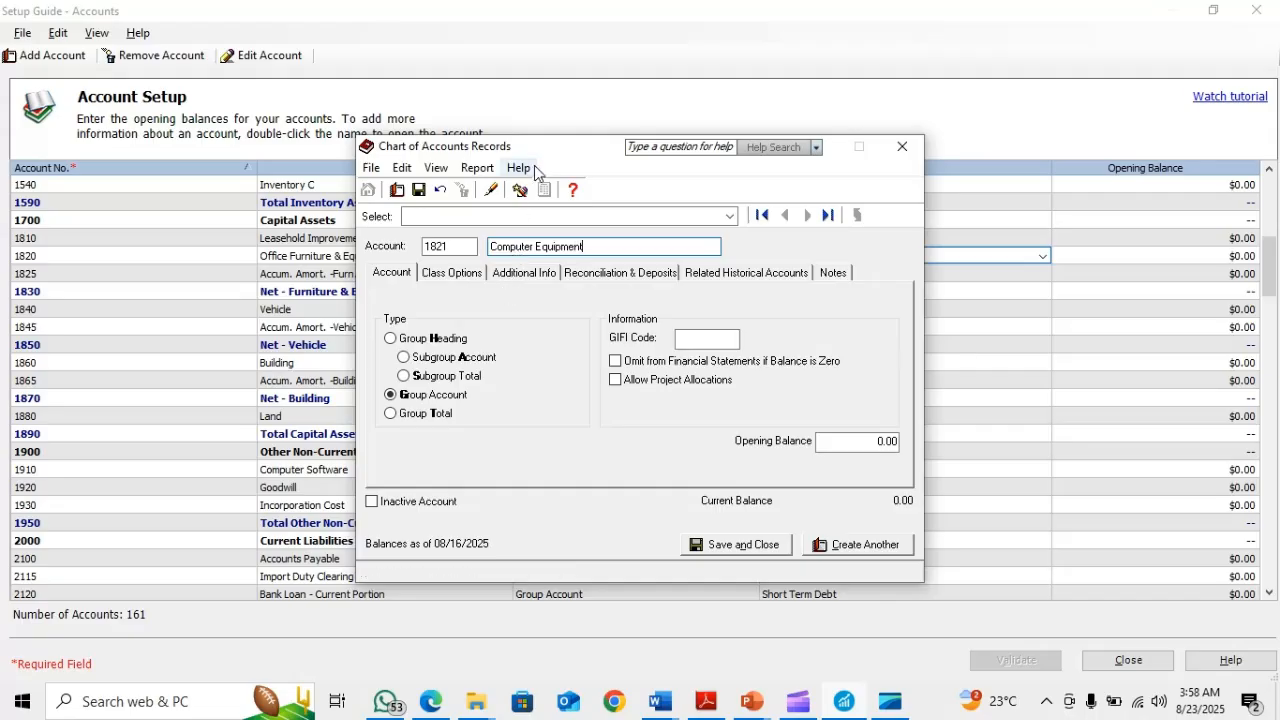
Set the Computer Equipment account's type to Subgroup Account and its class to Capital Asset, and save the record
drag(569, 155, 508, 344)
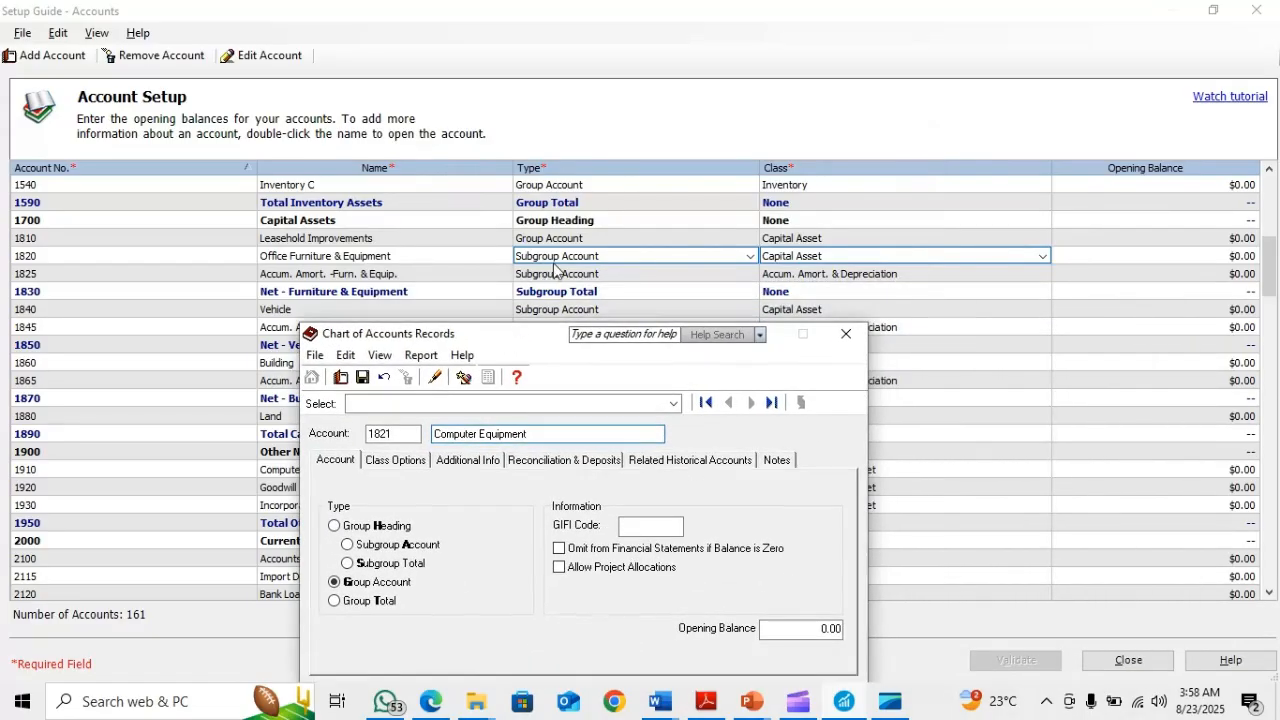
click(348, 545)
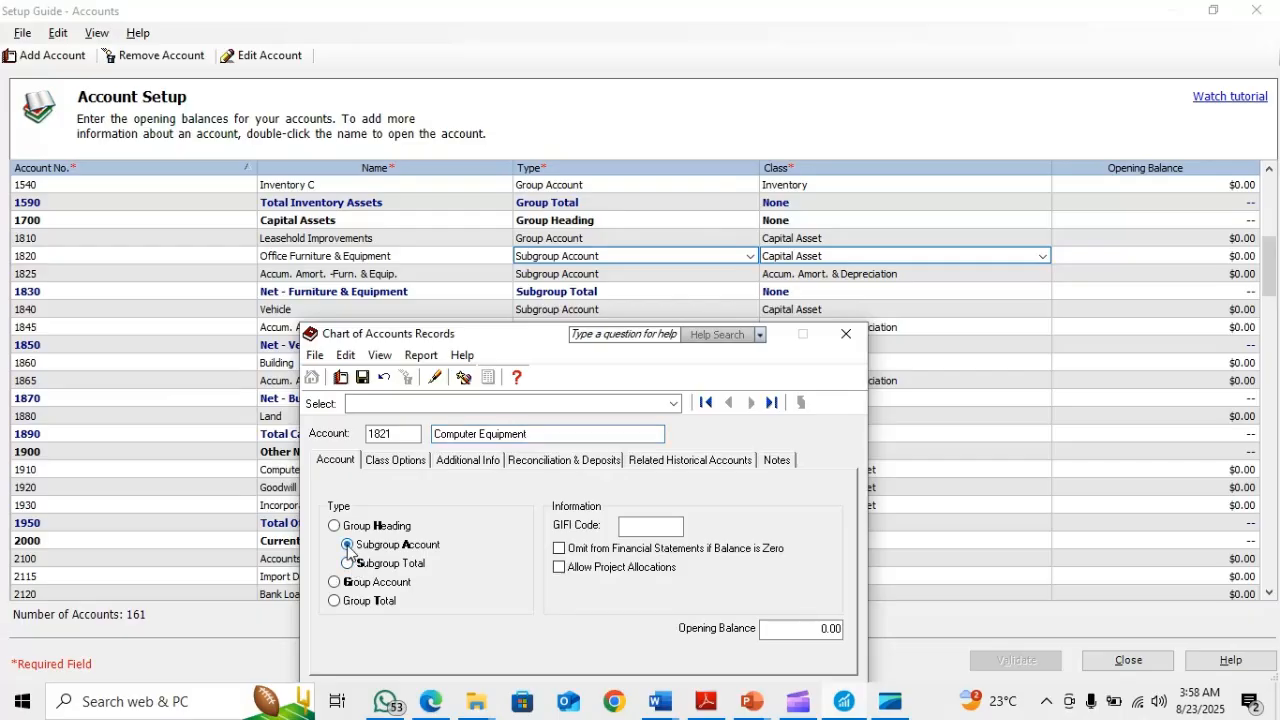
click(388, 462)
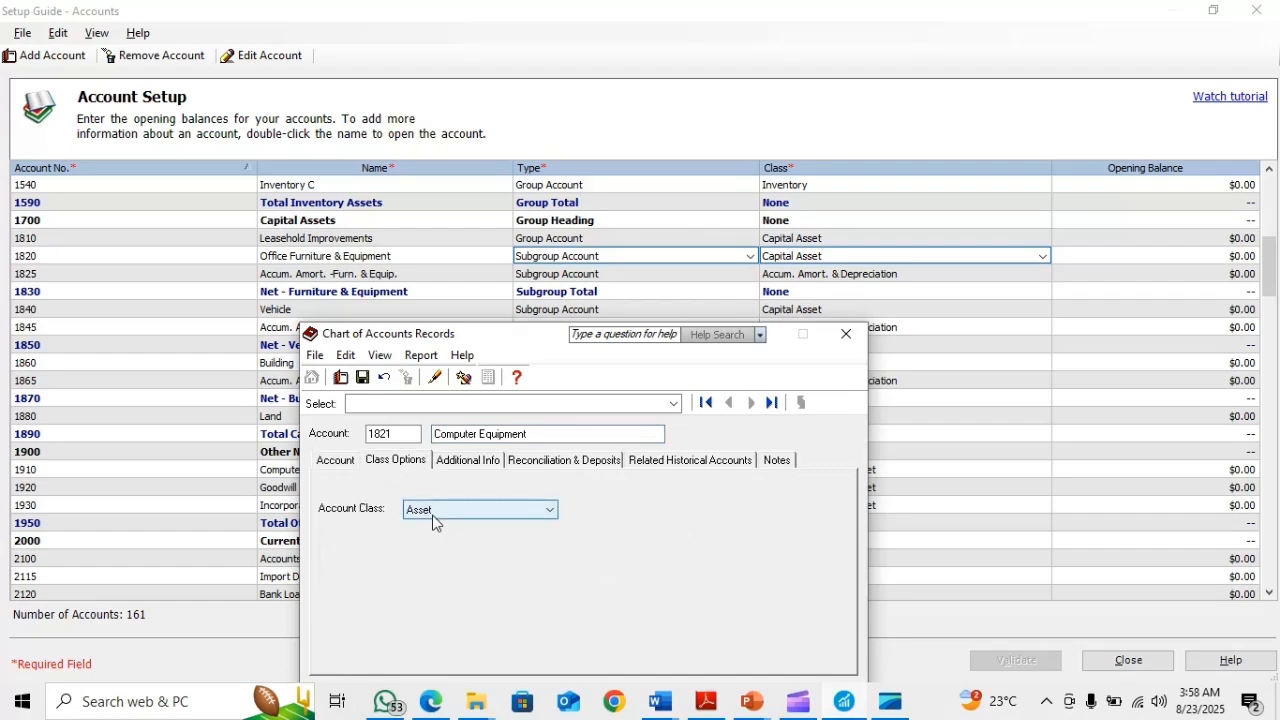
click(434, 511)
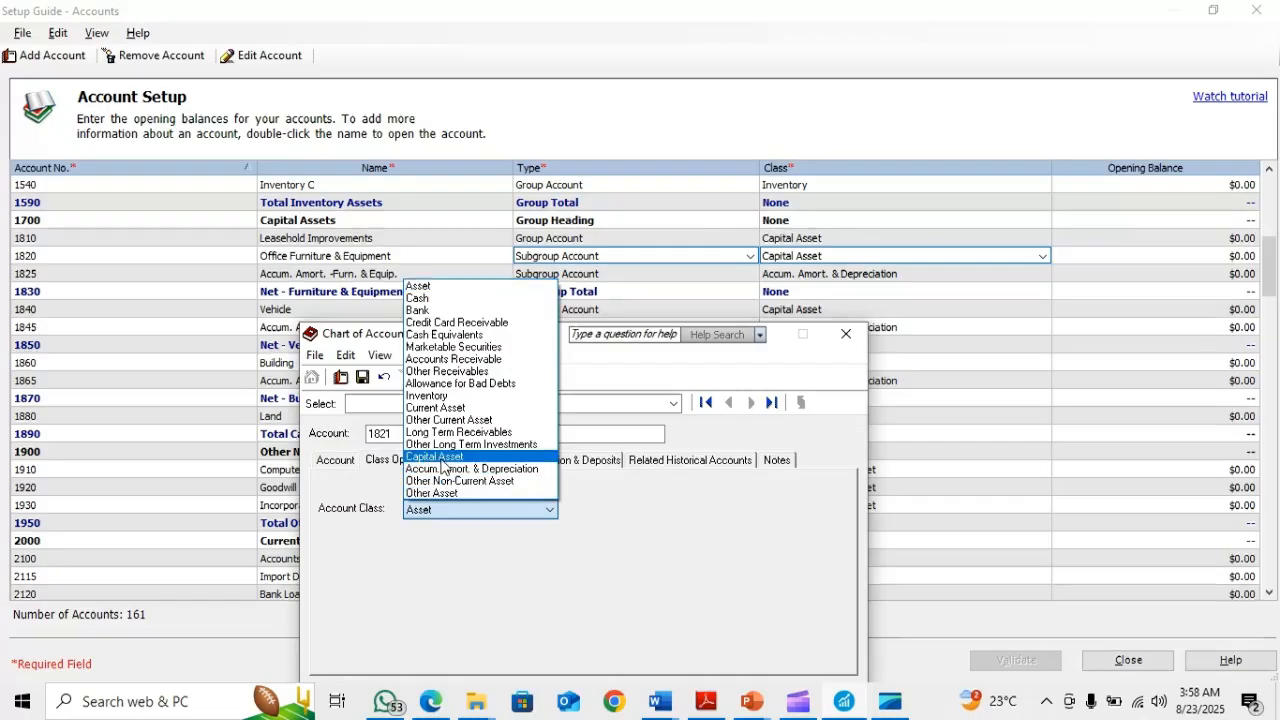
click(441, 458)
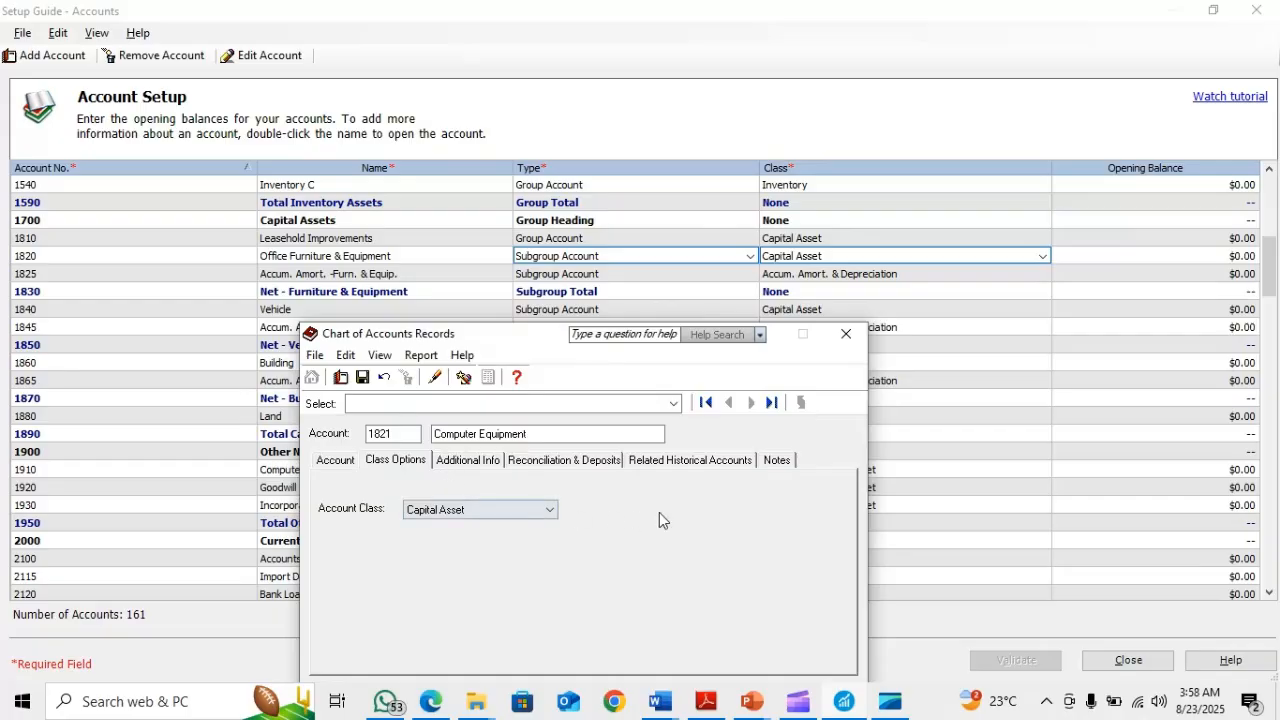
drag(547, 343, 820, 215)
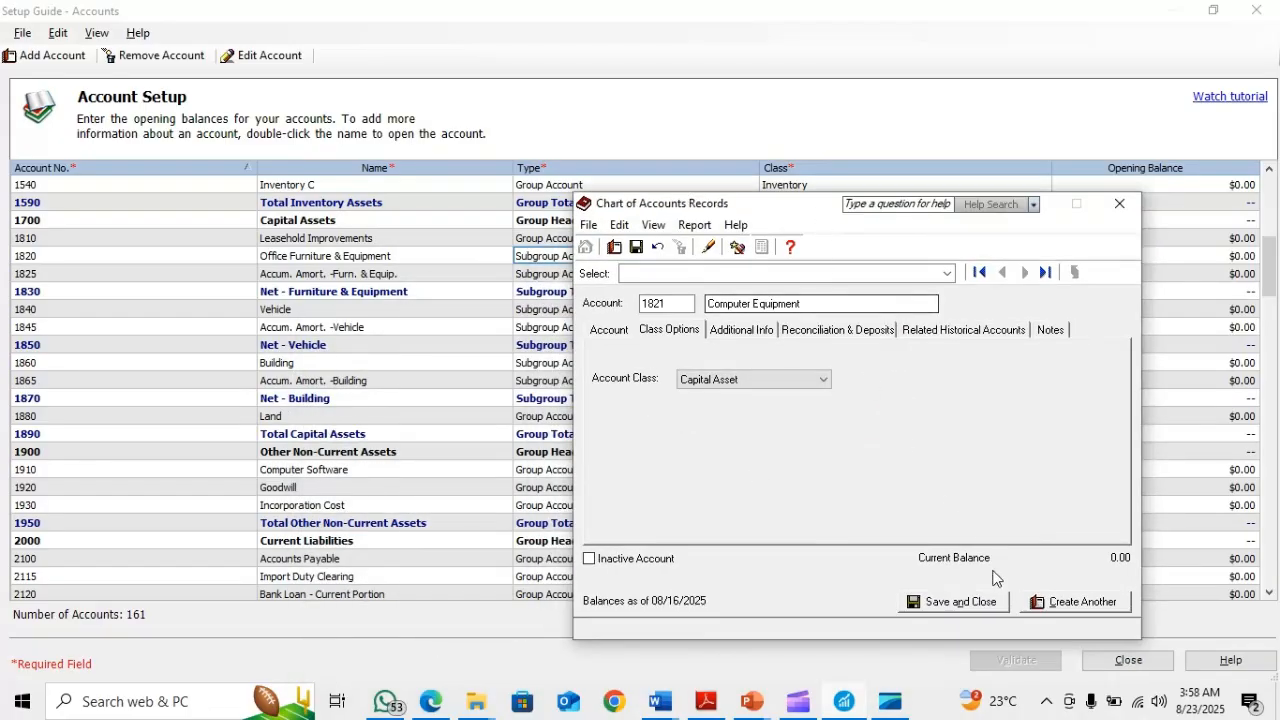
click(942, 606)
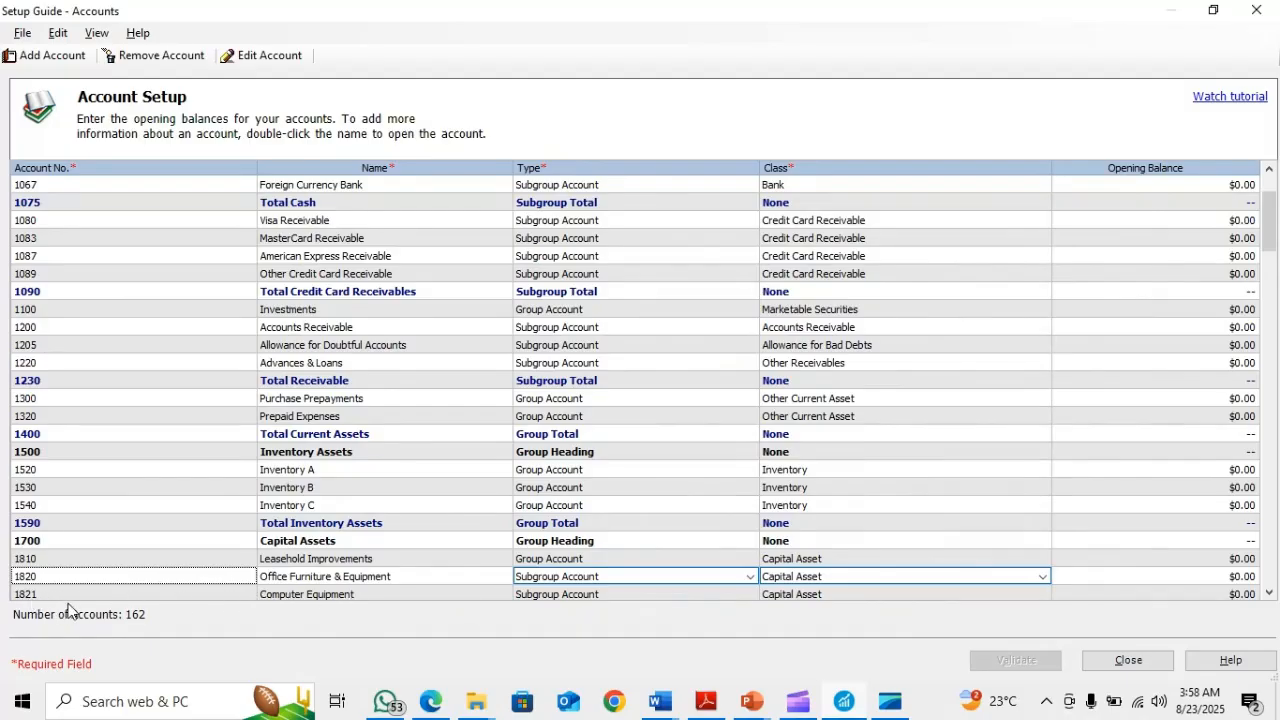
Check the third account on the PowerPoint slide, rename account 3010 in Sage 50 to "CAPITAL Owners Contribution" and save the record
key(alt+Tab)
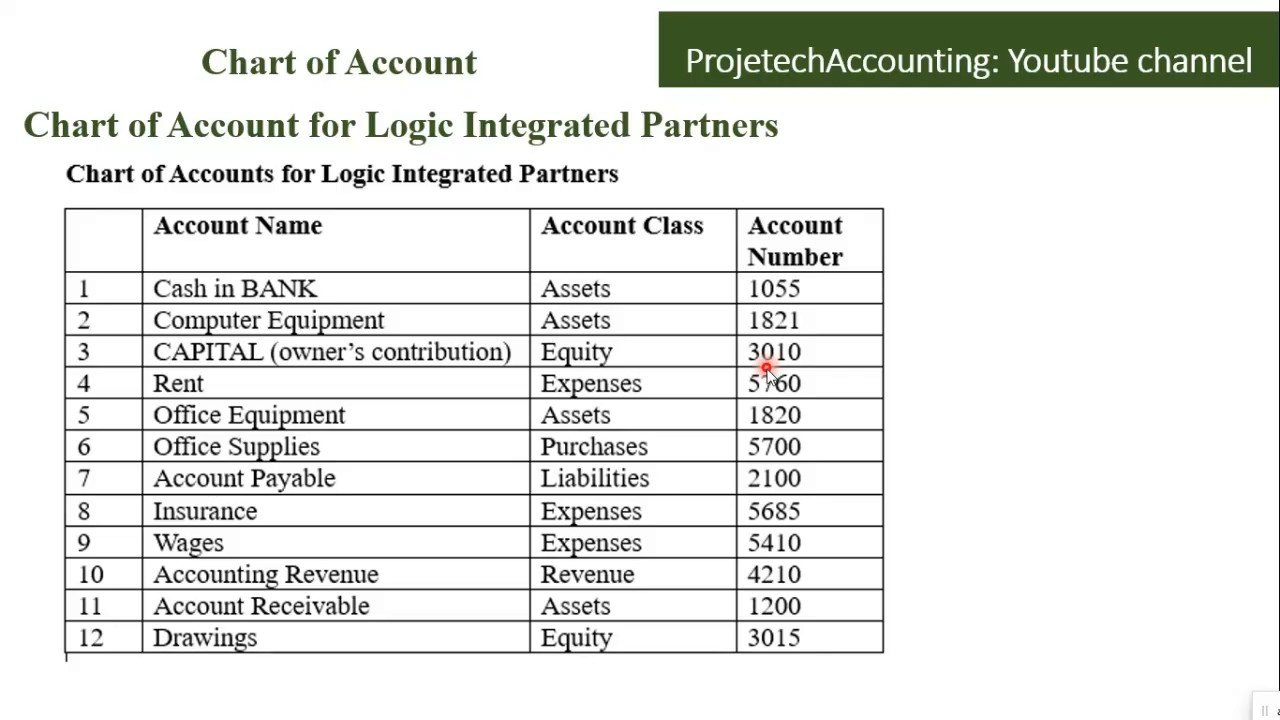
key(alt+Tab)
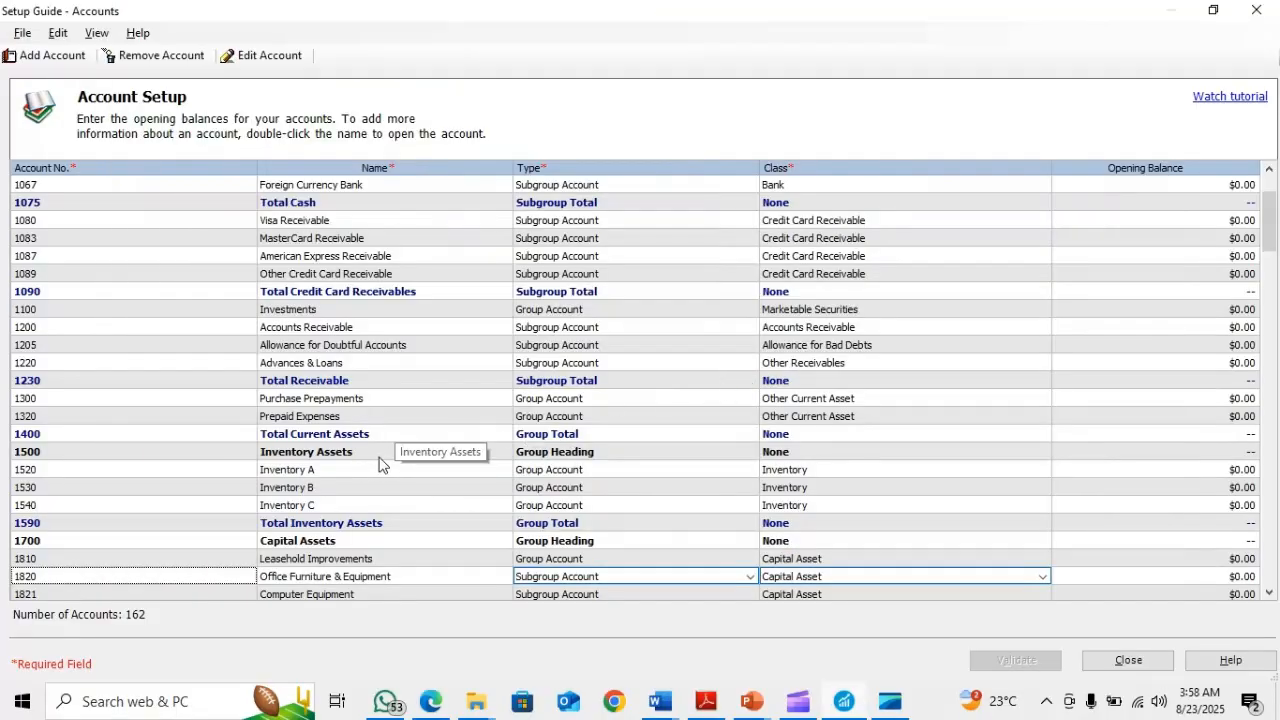
scroll(379, 469, down, 6)
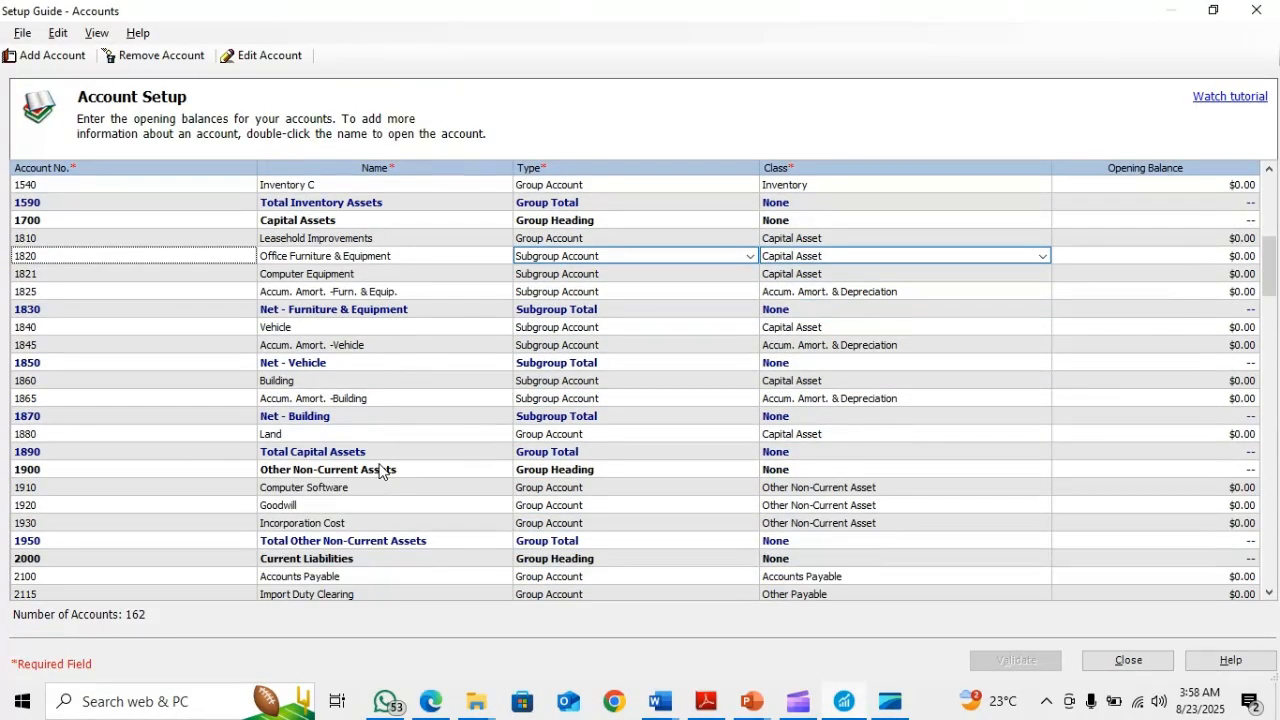
scroll(379, 469, down, 15)
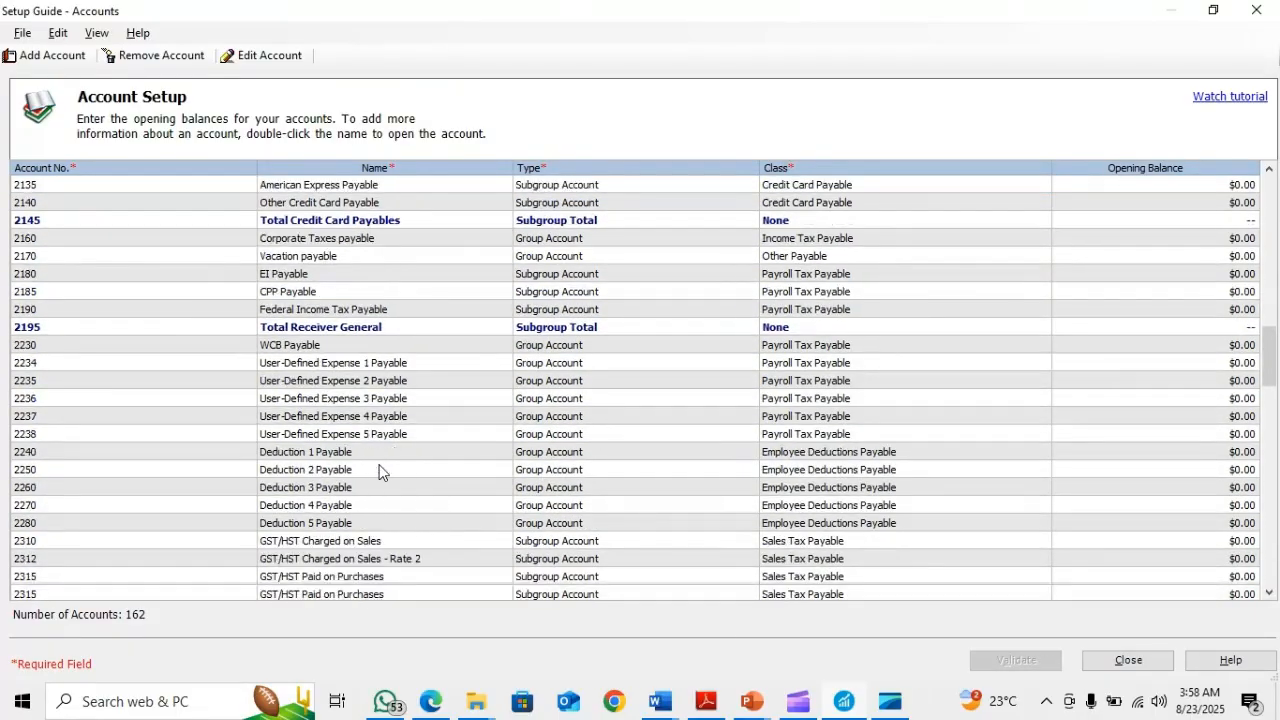
scroll(379, 469, down, 2)
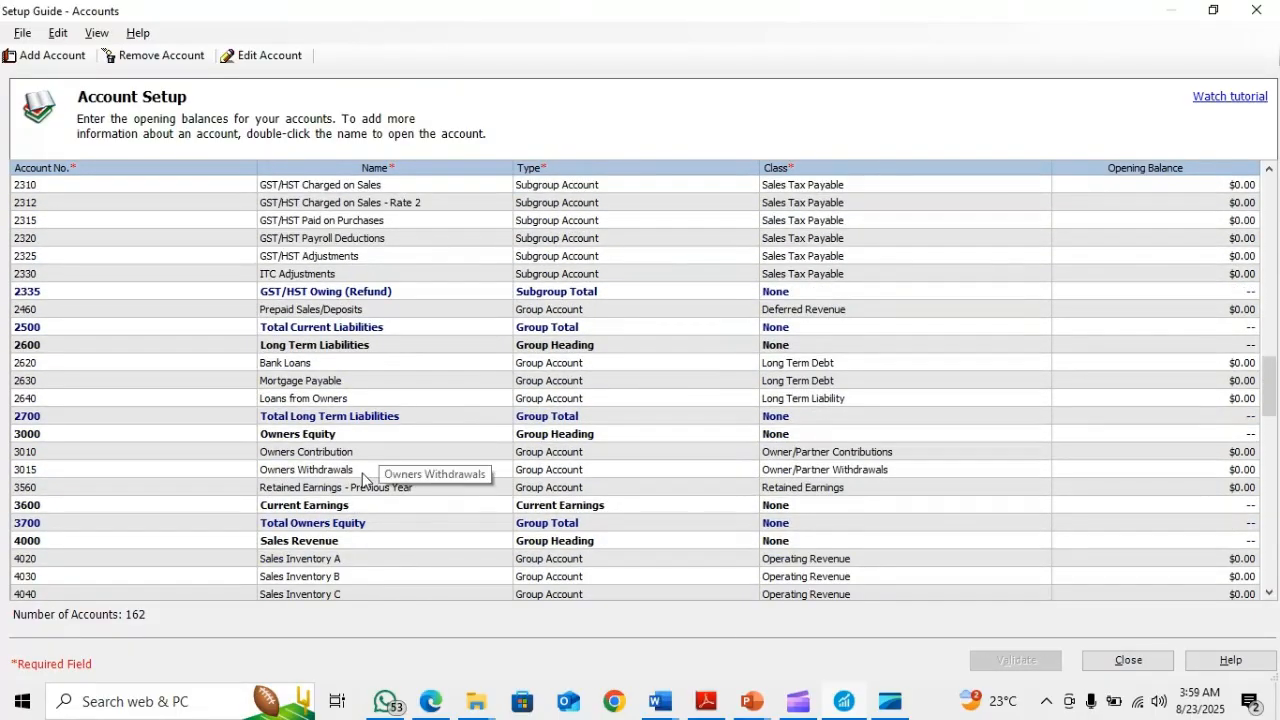
click(290, 454)
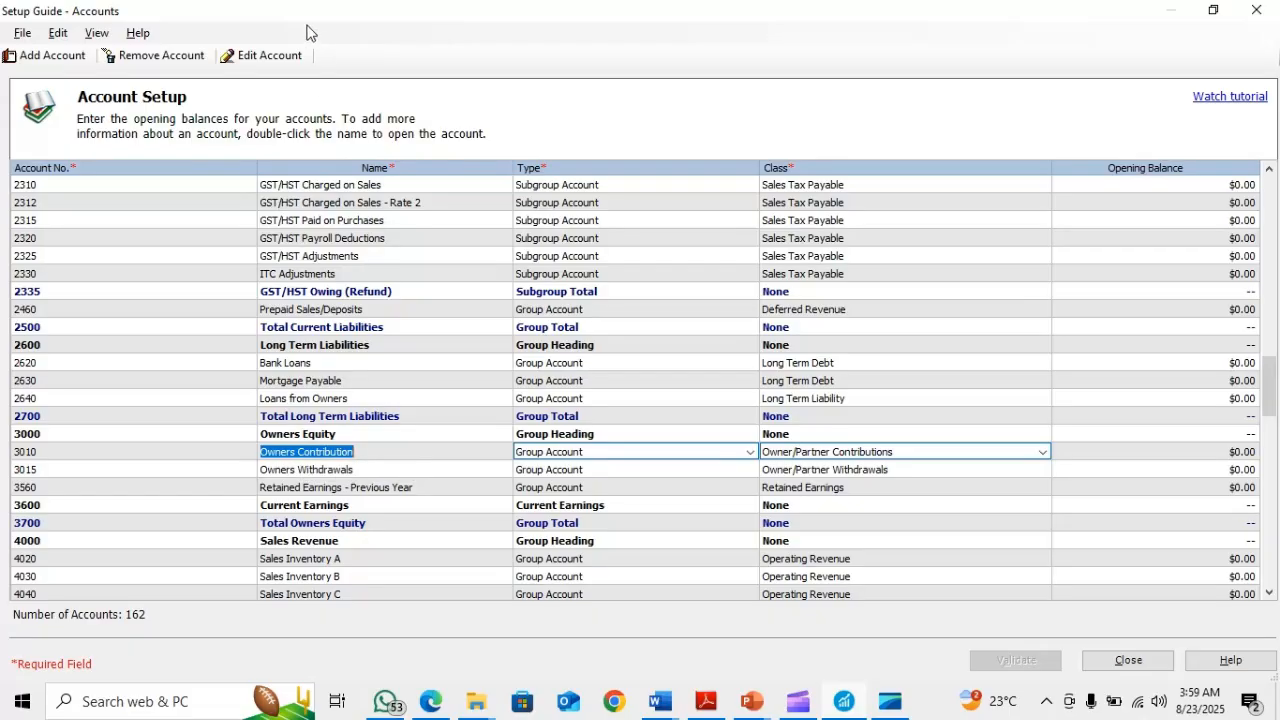
click(268, 55)
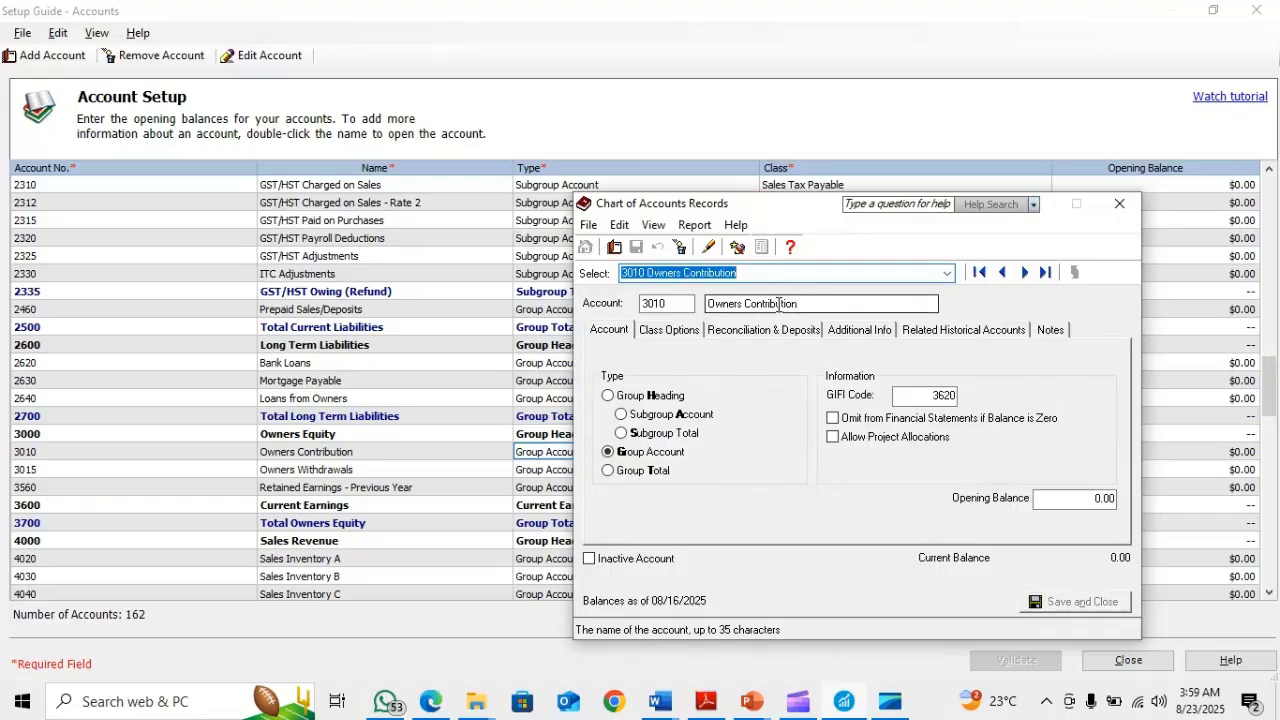
click(711, 303)
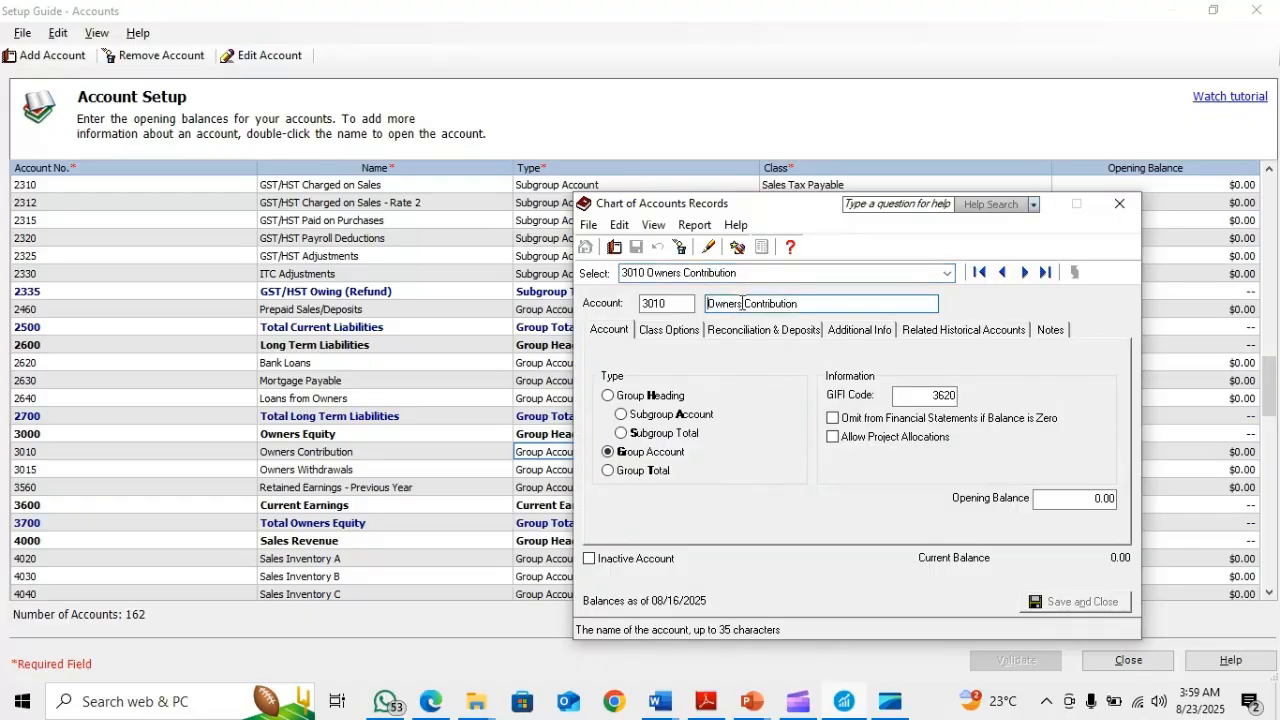
text(CAPIT)
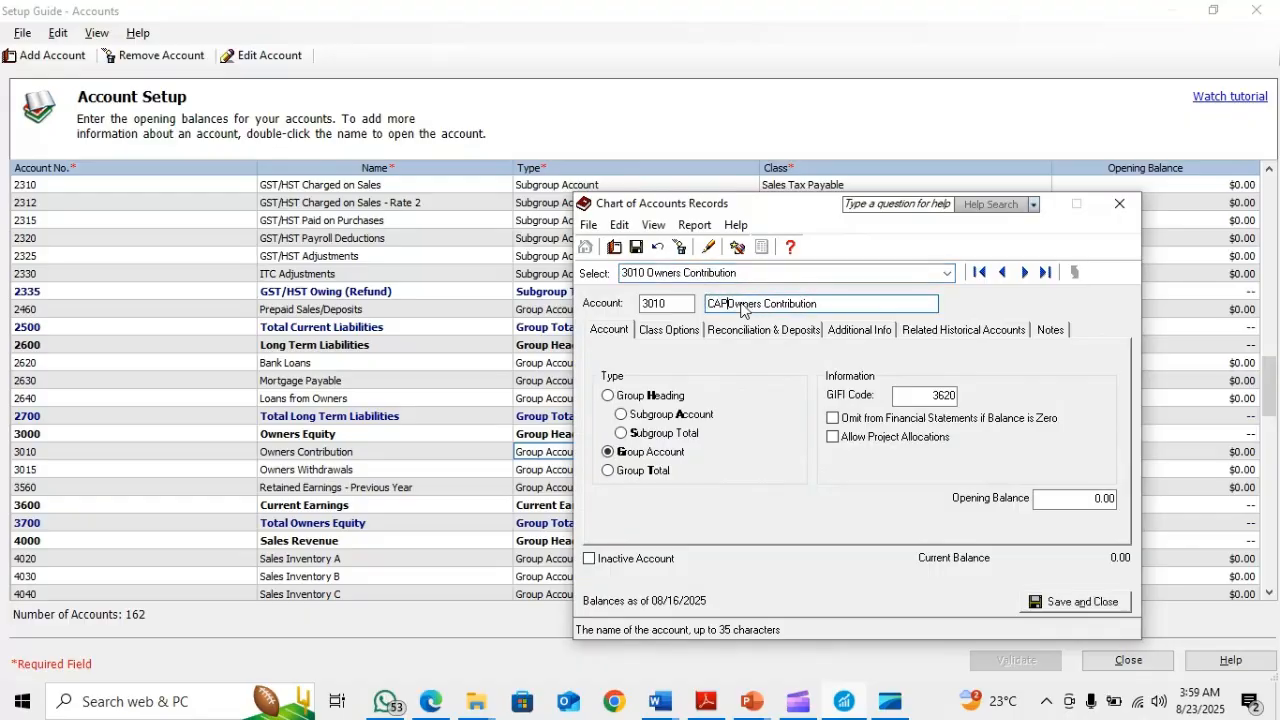
text(AL)
click(1070, 601)
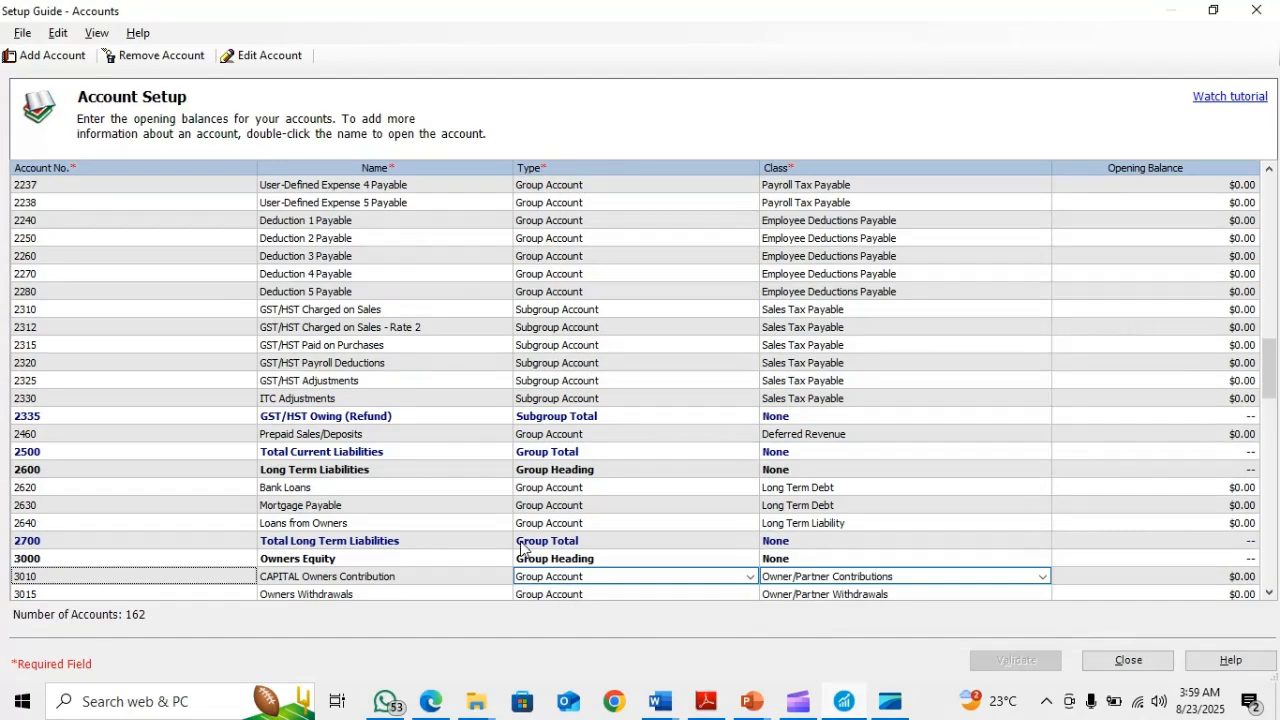
Check the fourth account on the PowerPoint slide and locate Rent, account 5760, in the Sage 50 account list
key(alt+Tab)
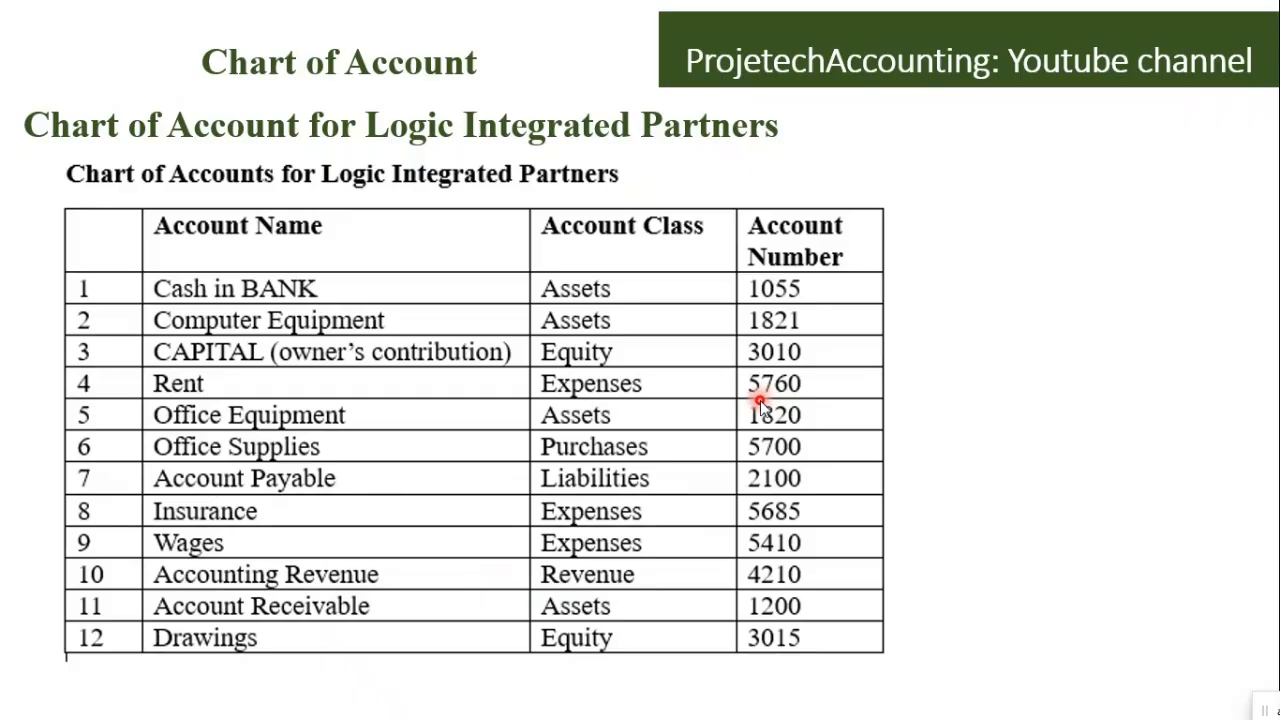
key(alt+Tab)
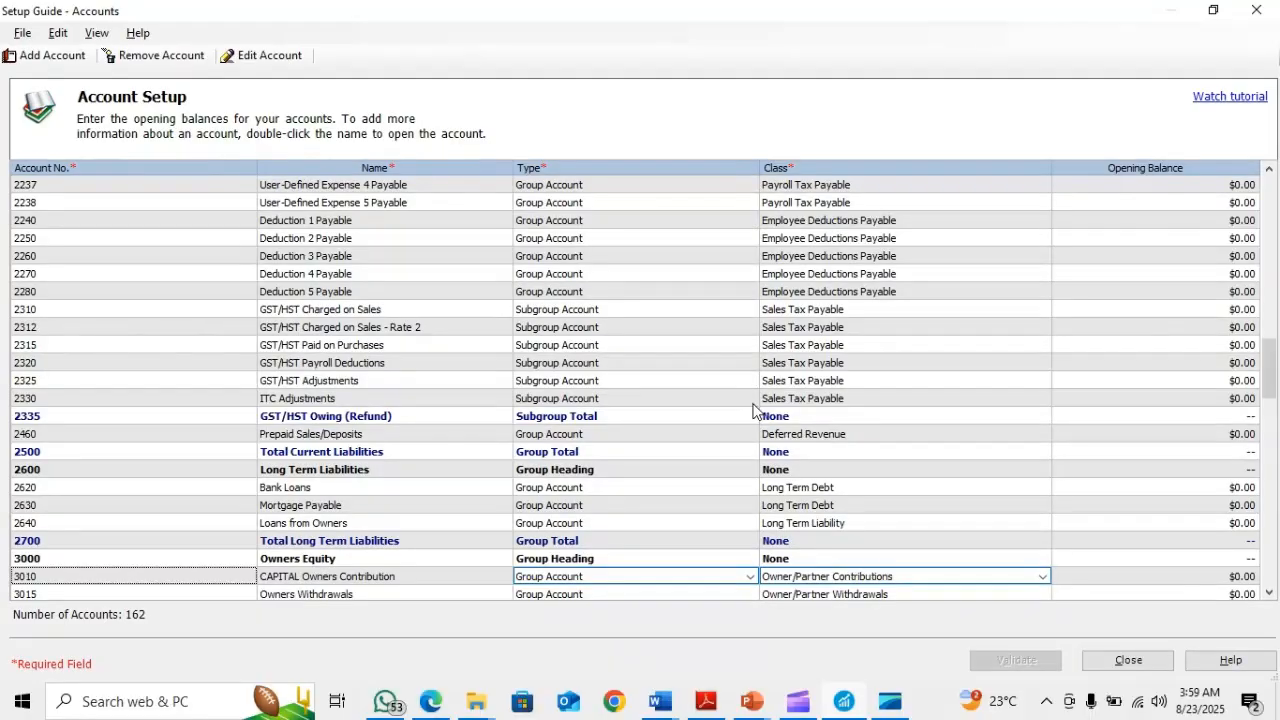
scroll(485, 372, down, 3)
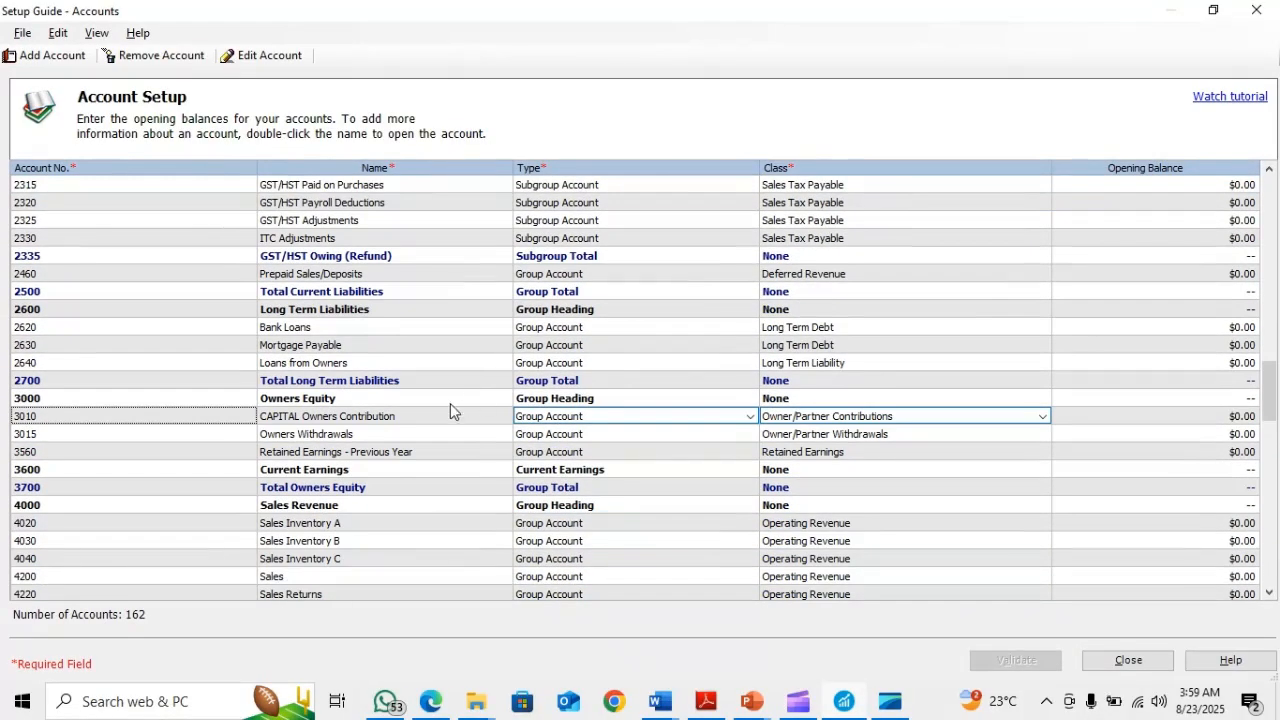
scroll(386, 481, down, 3)
scroll(386, 481, down, 2)
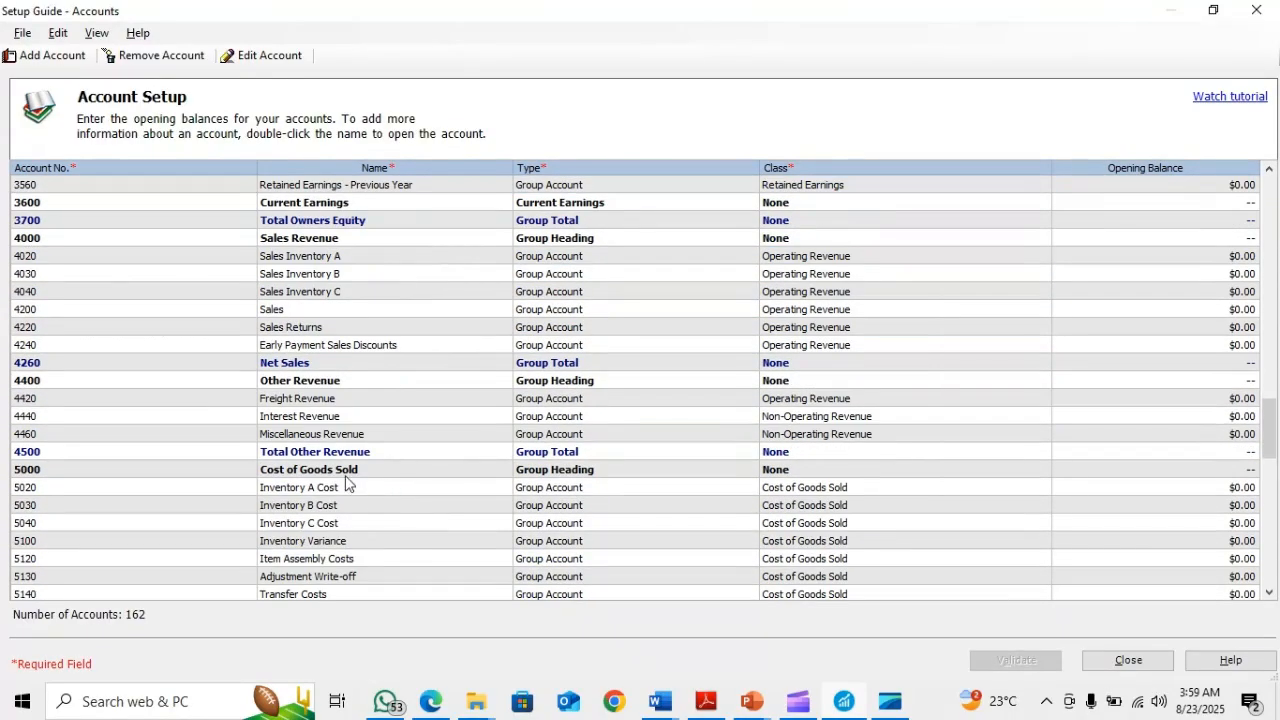
scroll(322, 507, down, 4)
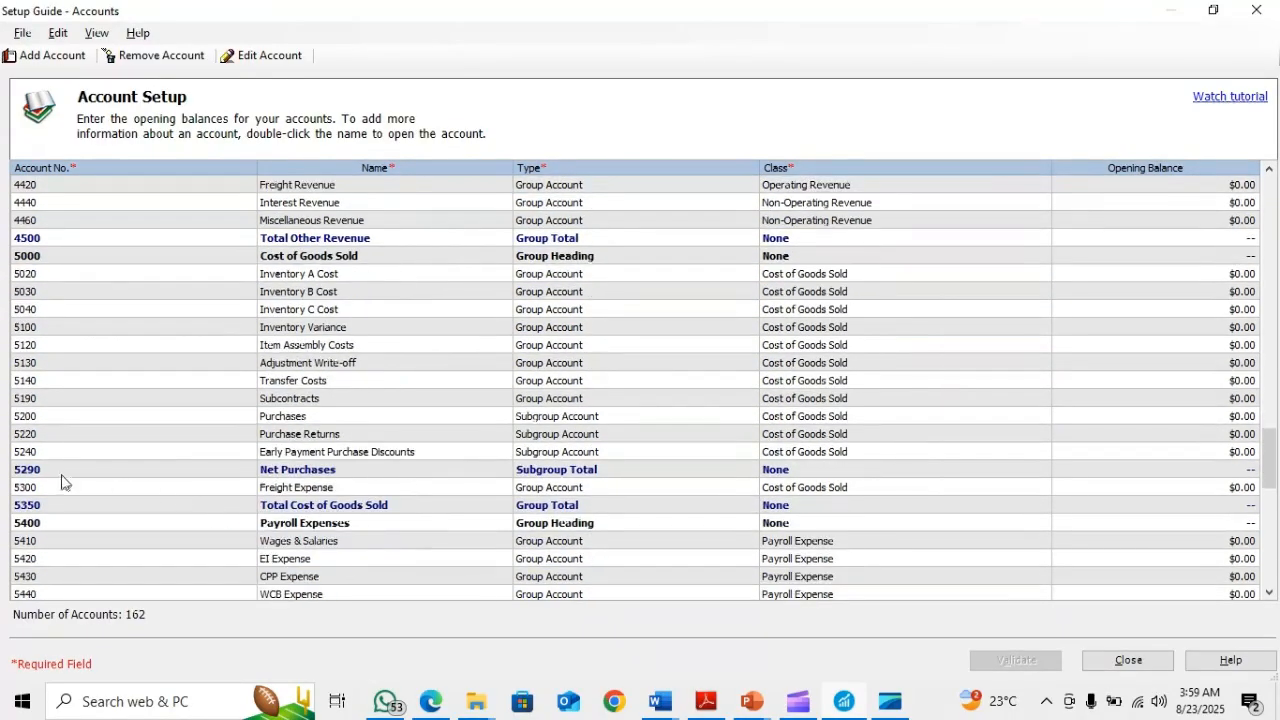
scroll(472, 494, down, 3)
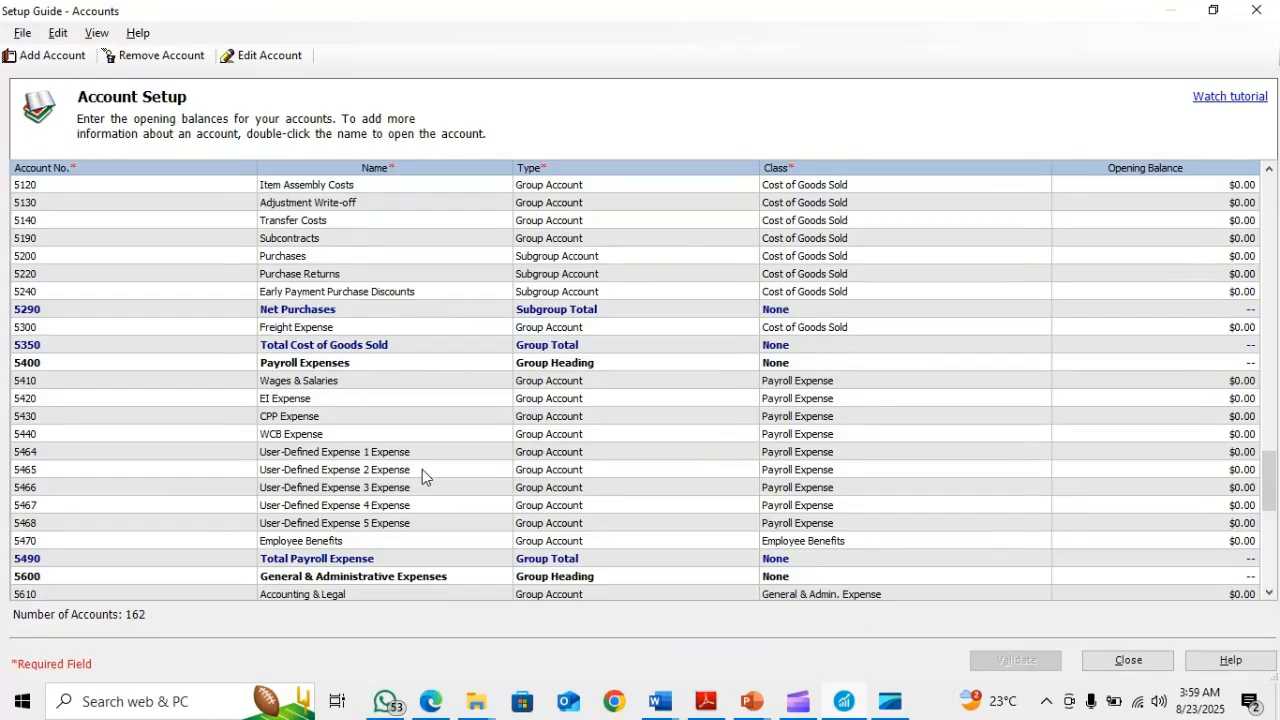
scroll(426, 530, down, 4)
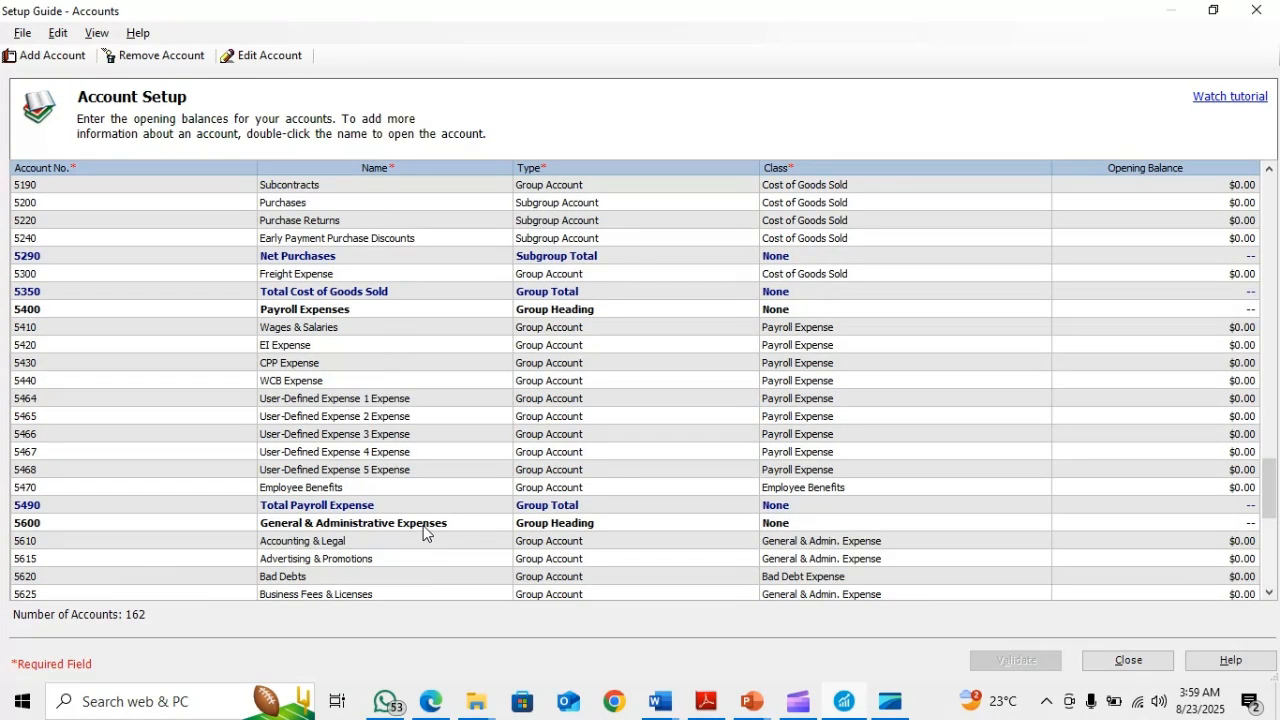
scroll(422, 532, down, 2)
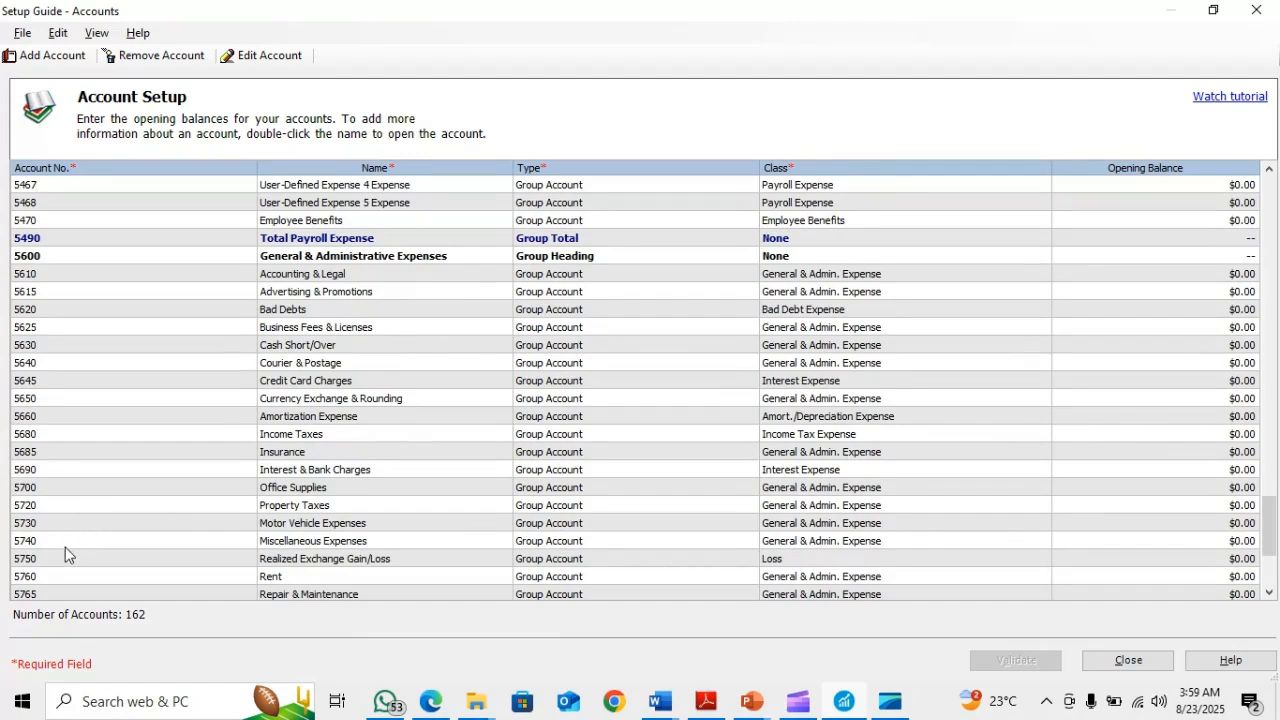
click(305, 577)
scroll(359, 568, down, 1)
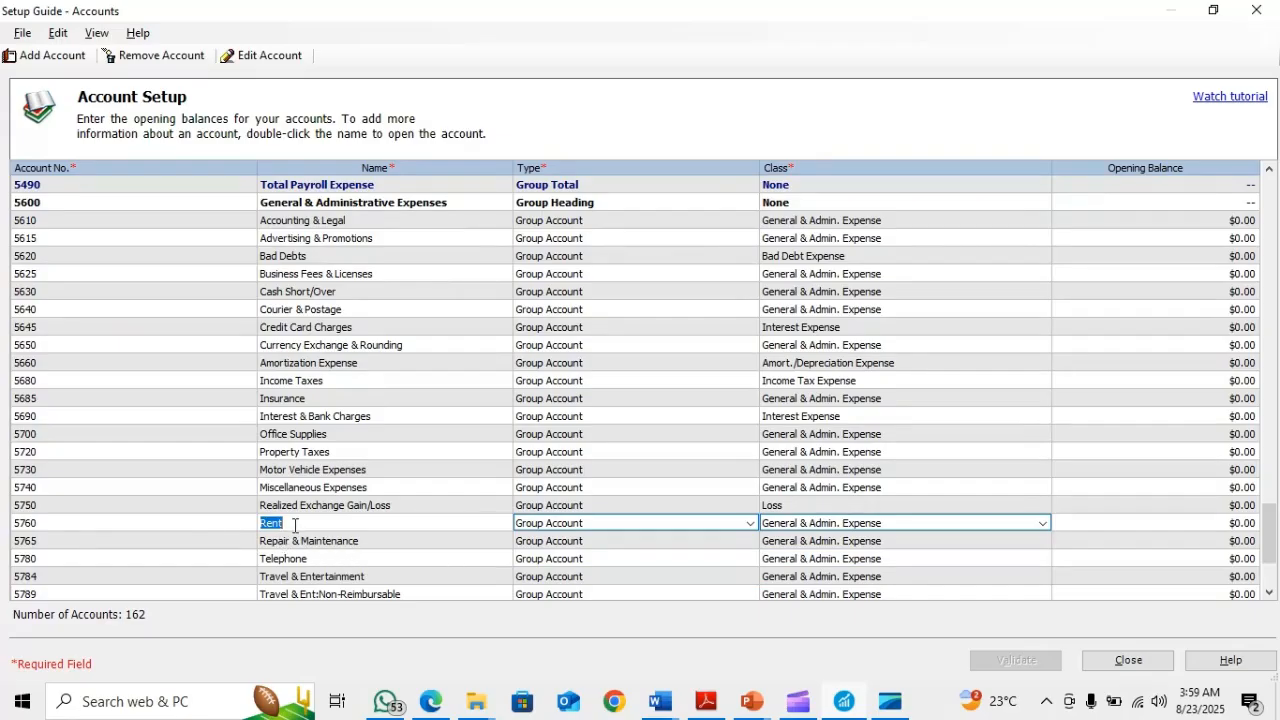
Check the fifth account on the PowerPoint slide and locate Office Furniture & Equipment, account 1820, in the Sage 50 account list
key(alt+Tab)
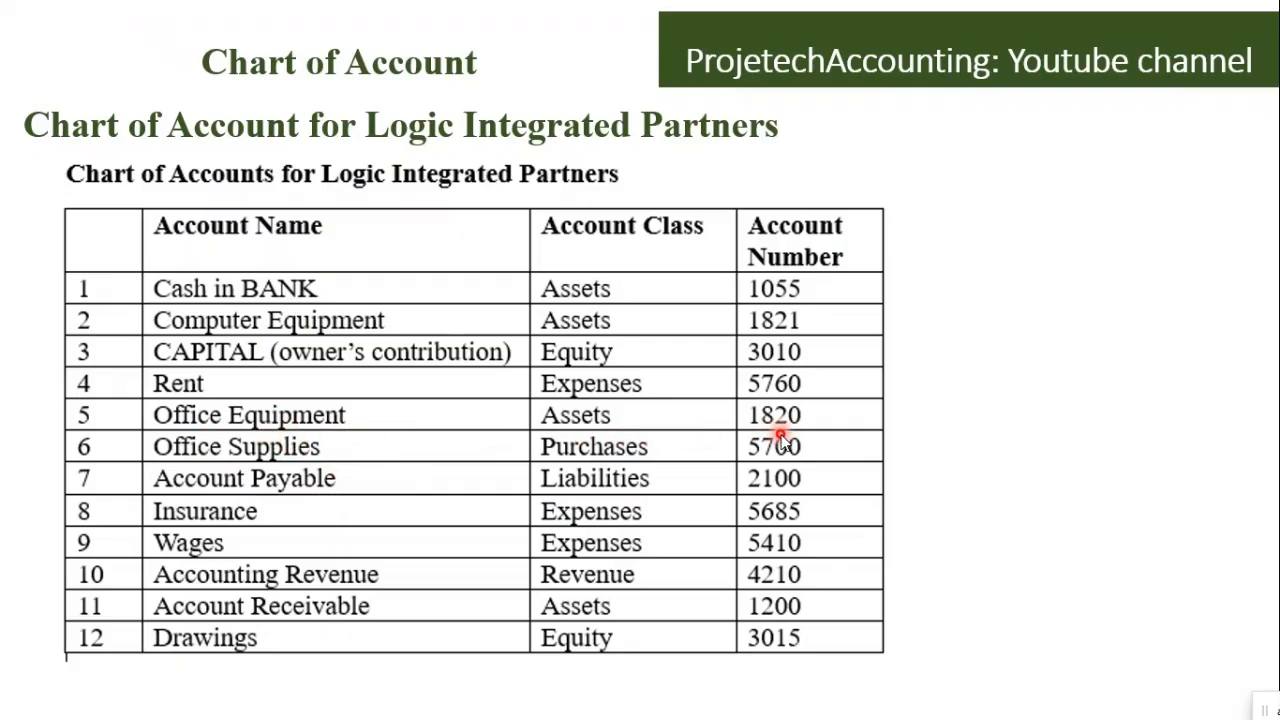
key(alt+Tab)
scroll(445, 383, up, 12)
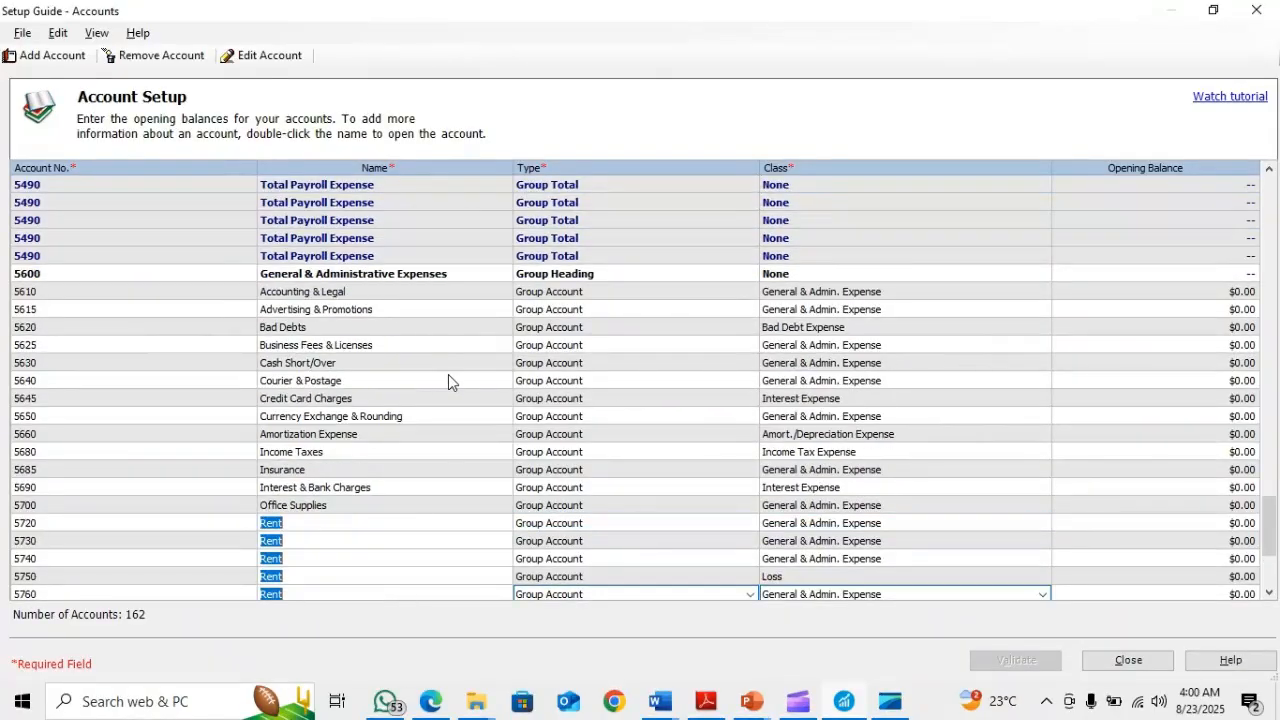
scroll(444, 384, up, 9)
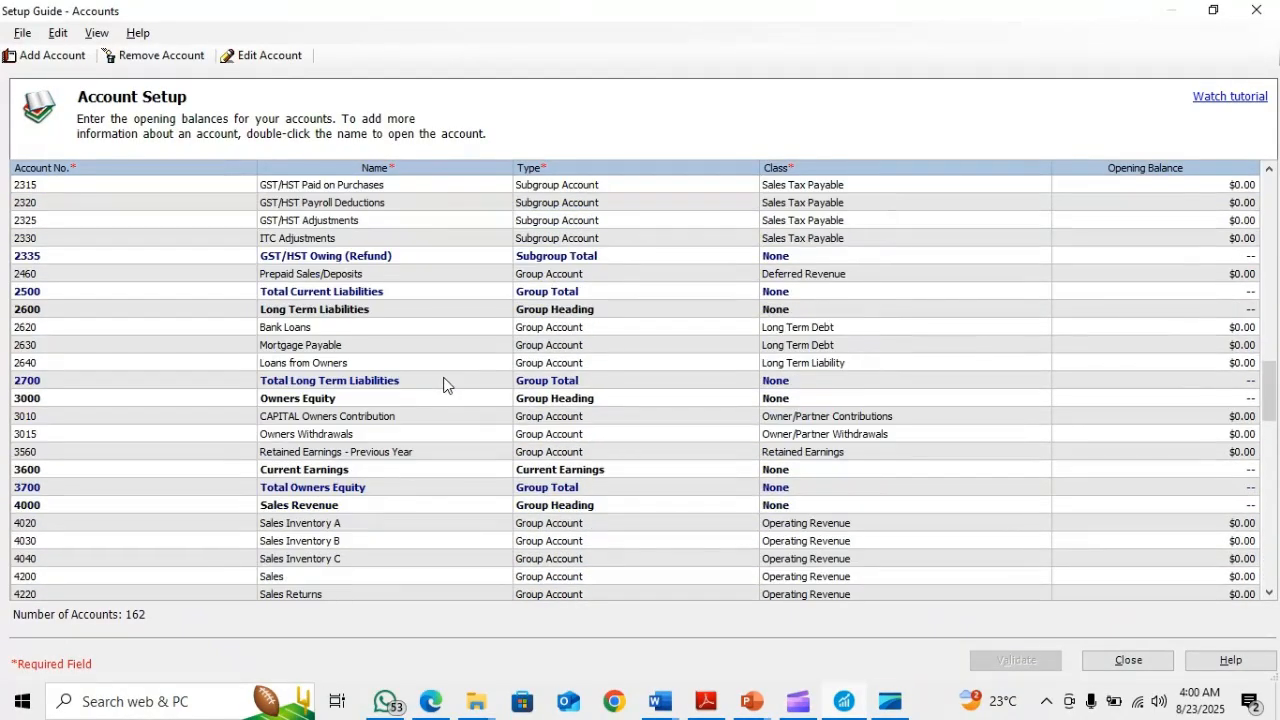
scroll(444, 384, up, 5)
scroll(441, 382, up, 15)
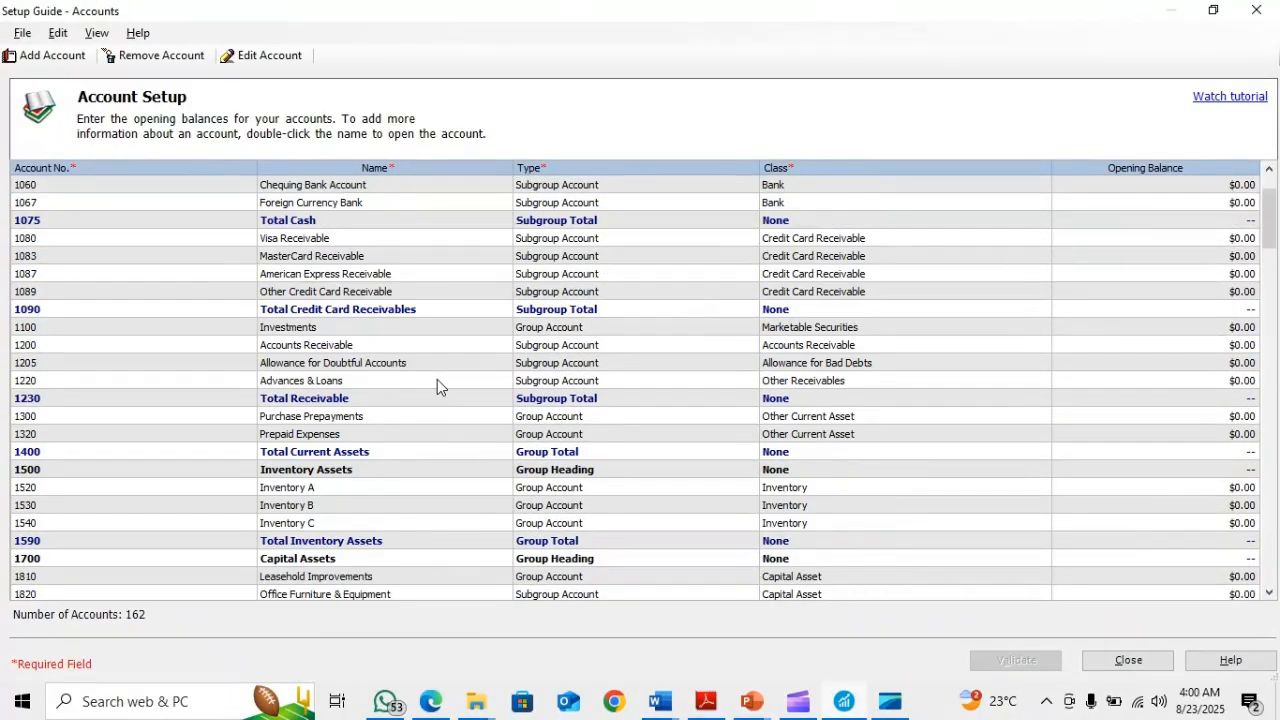
scroll(437, 379, up, 2)
scroll(434, 379, down, 3)
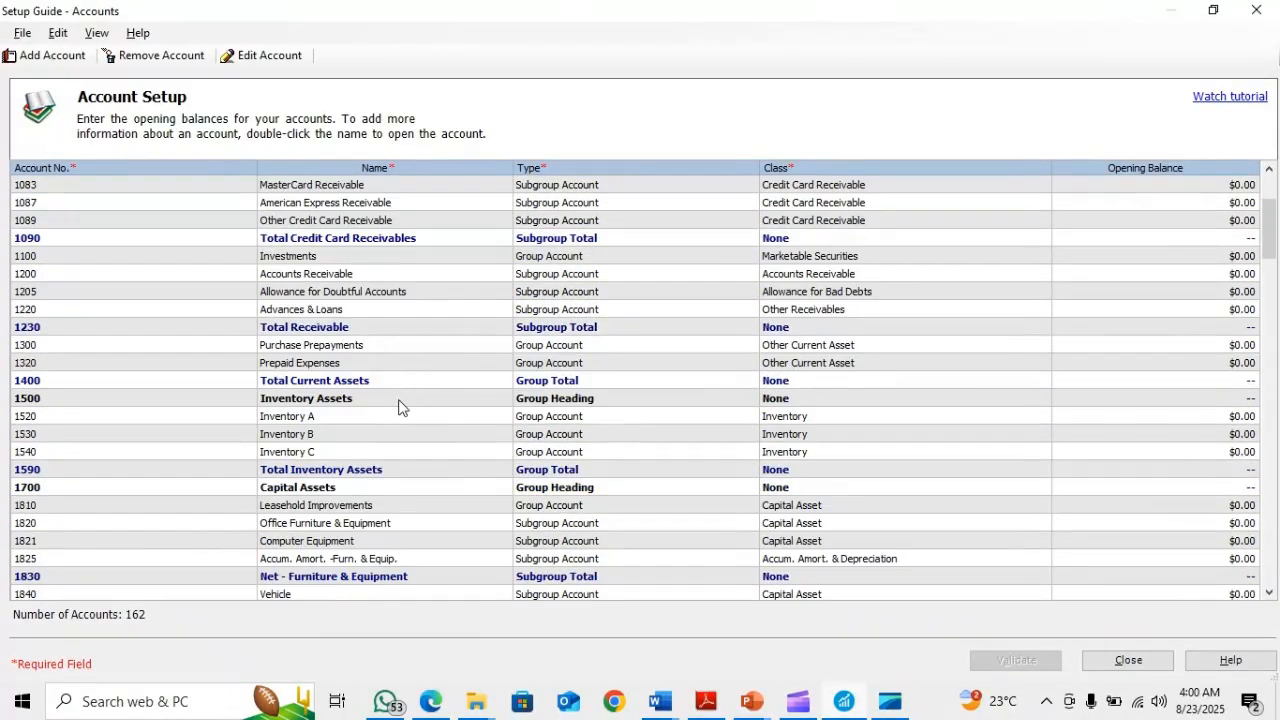
scroll(387, 447, down, 2)
scroll(387, 447, up, 1)
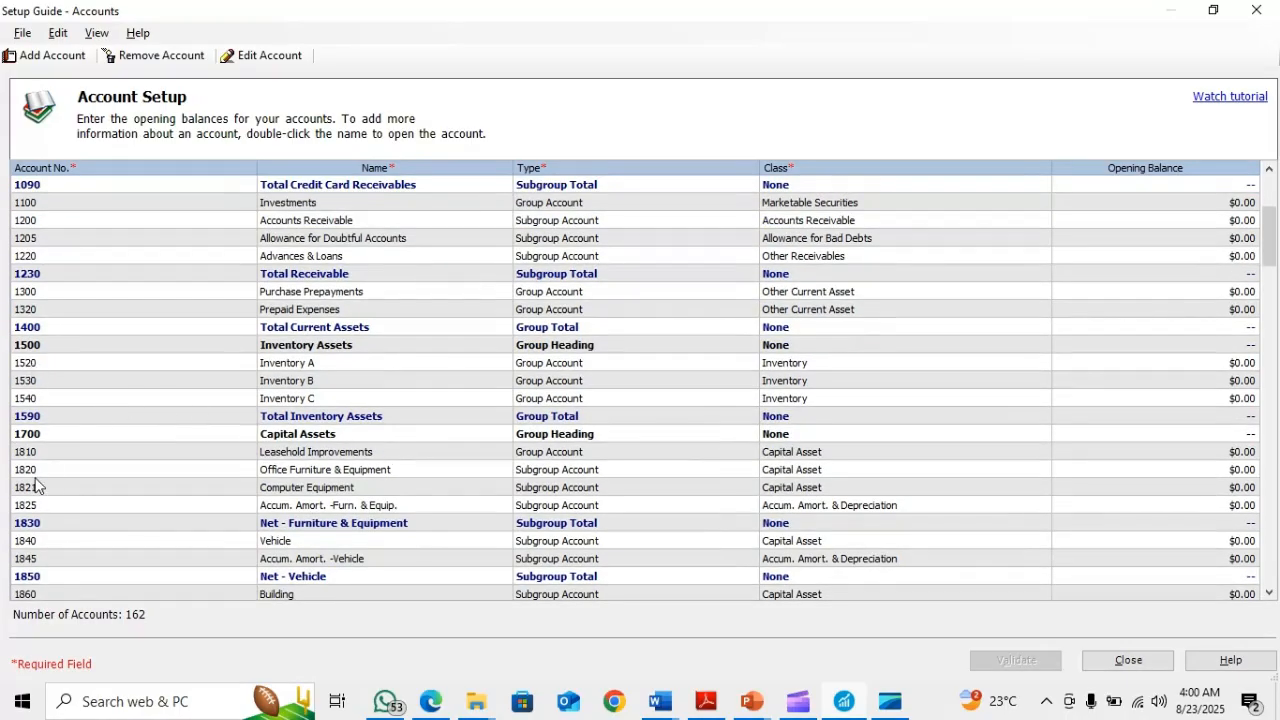
click(345, 472)
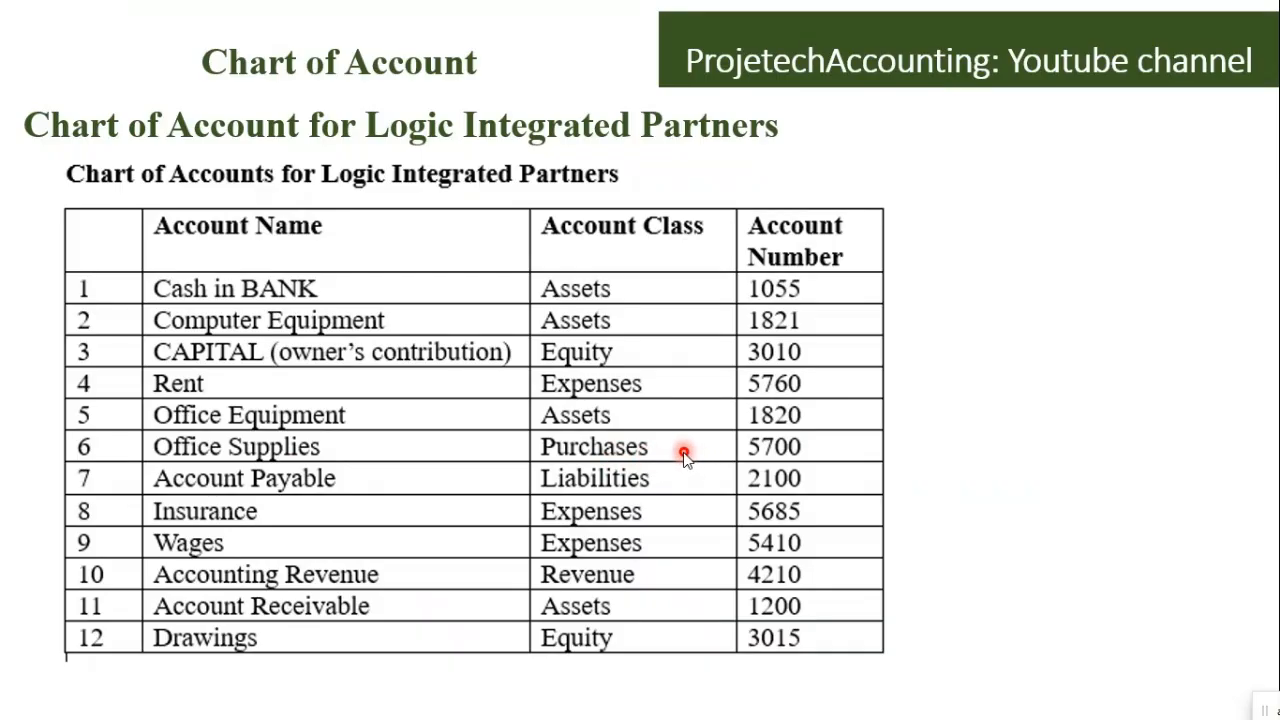
Switch back to Sage 50, look up Office Supplies, account 5700, among the expense accounts and return to the PowerPoint slide
key(alt+Tab)
scroll(577, 455, down, 4)
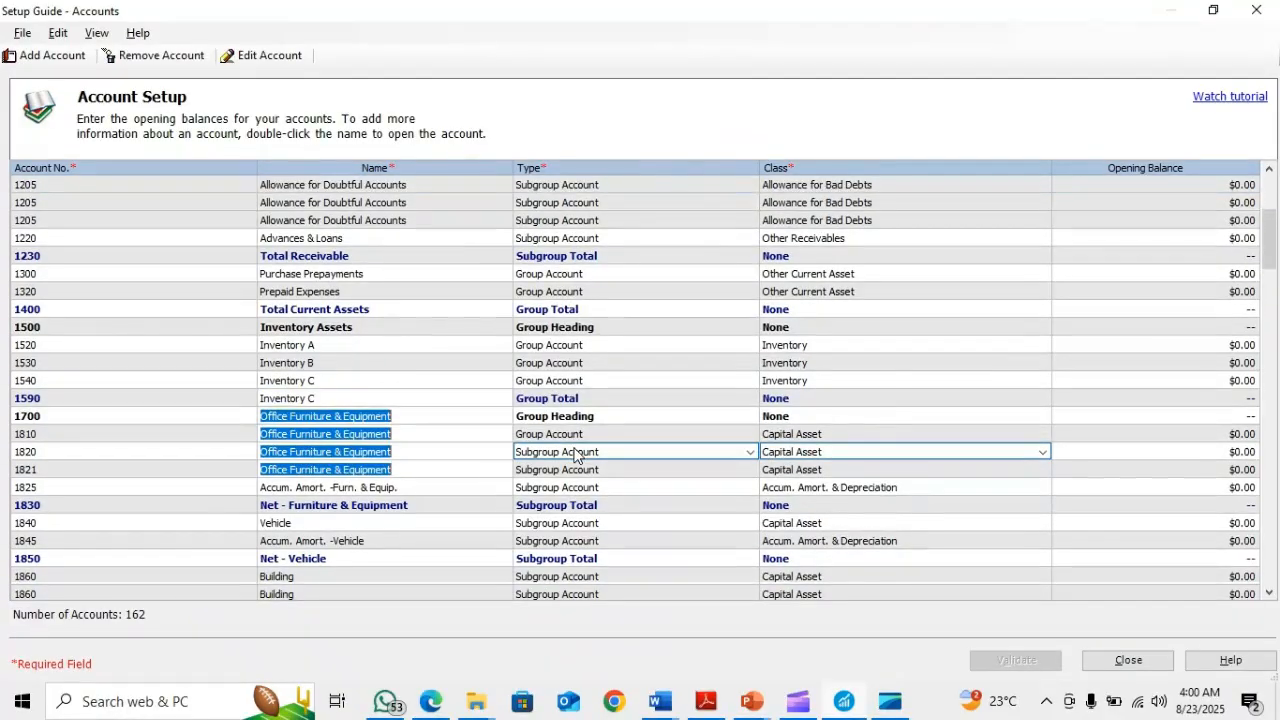
click(427, 451)
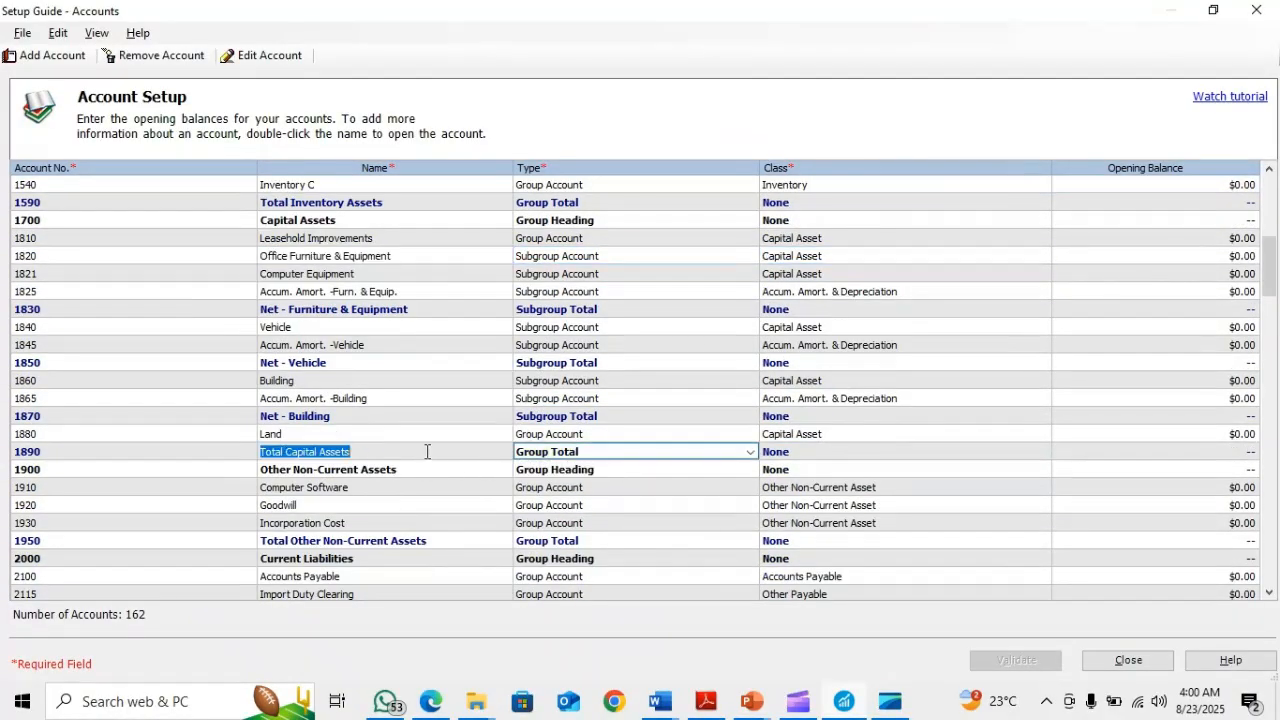
scroll(436, 453, down, 5)
scroll(436, 460, up, 2)
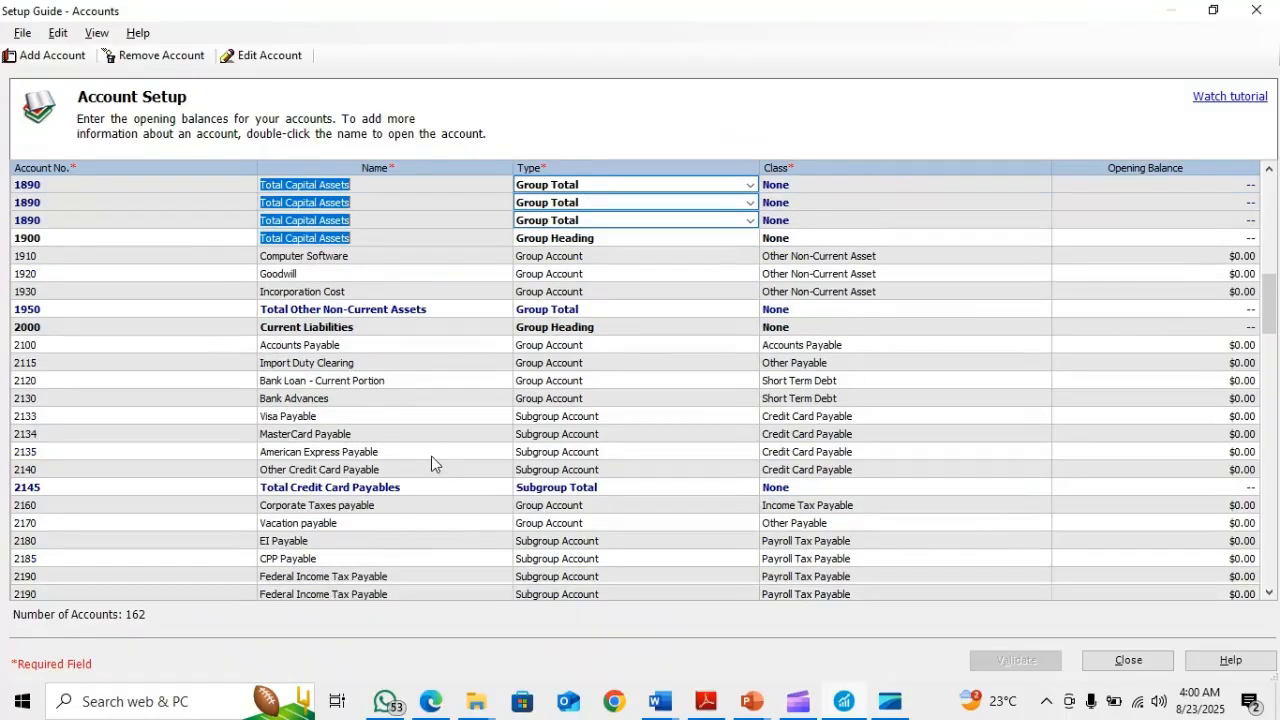
scroll(432, 463, down, 2)
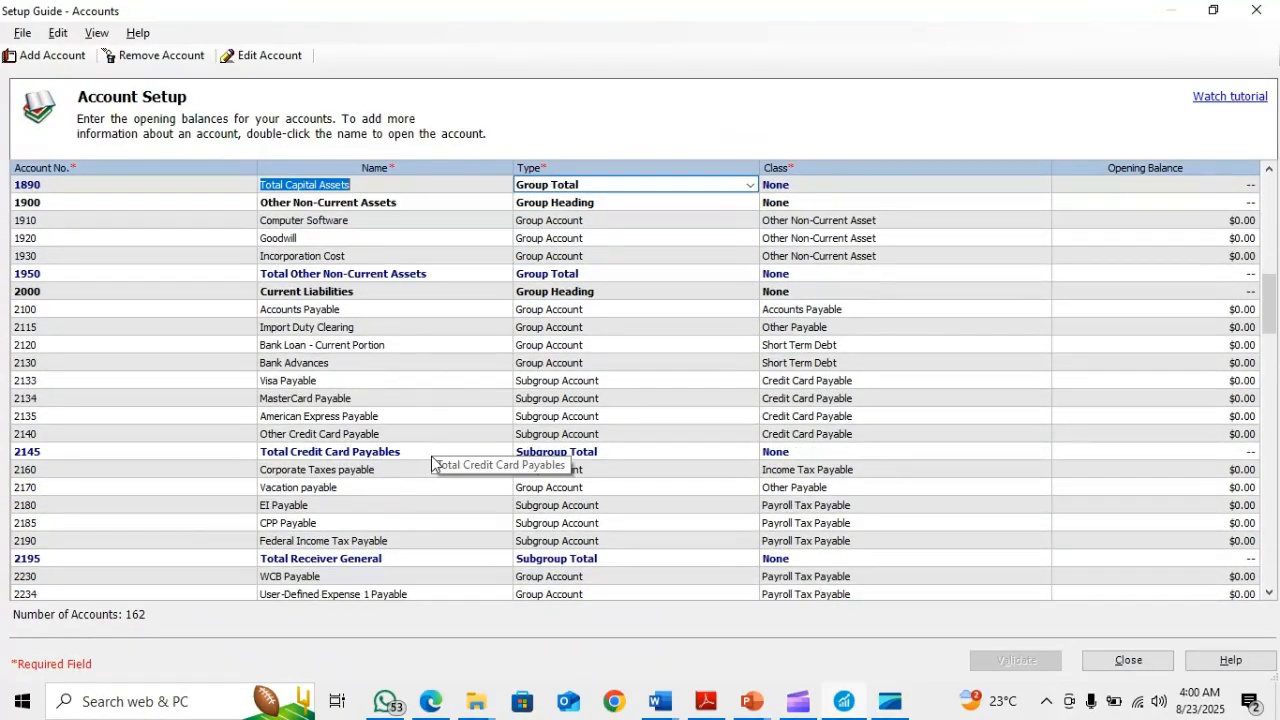
scroll(450, 510, down, 10)
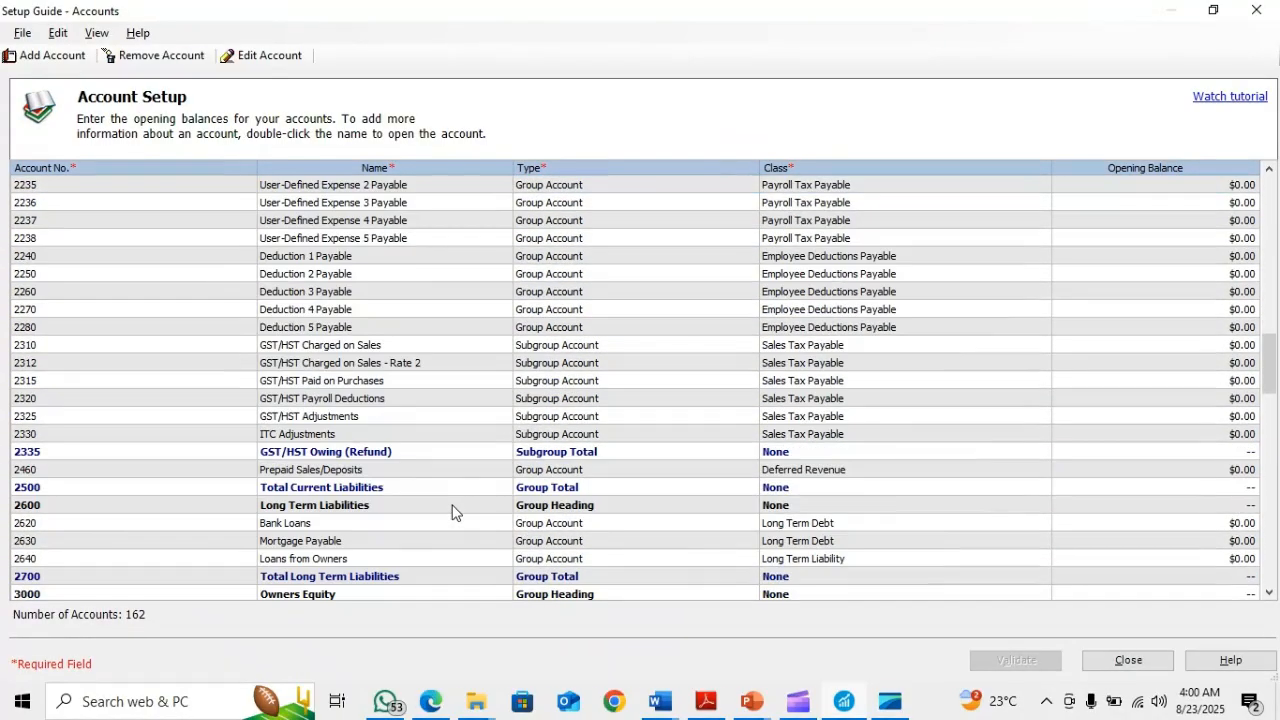
scroll(445, 508, down, 4)
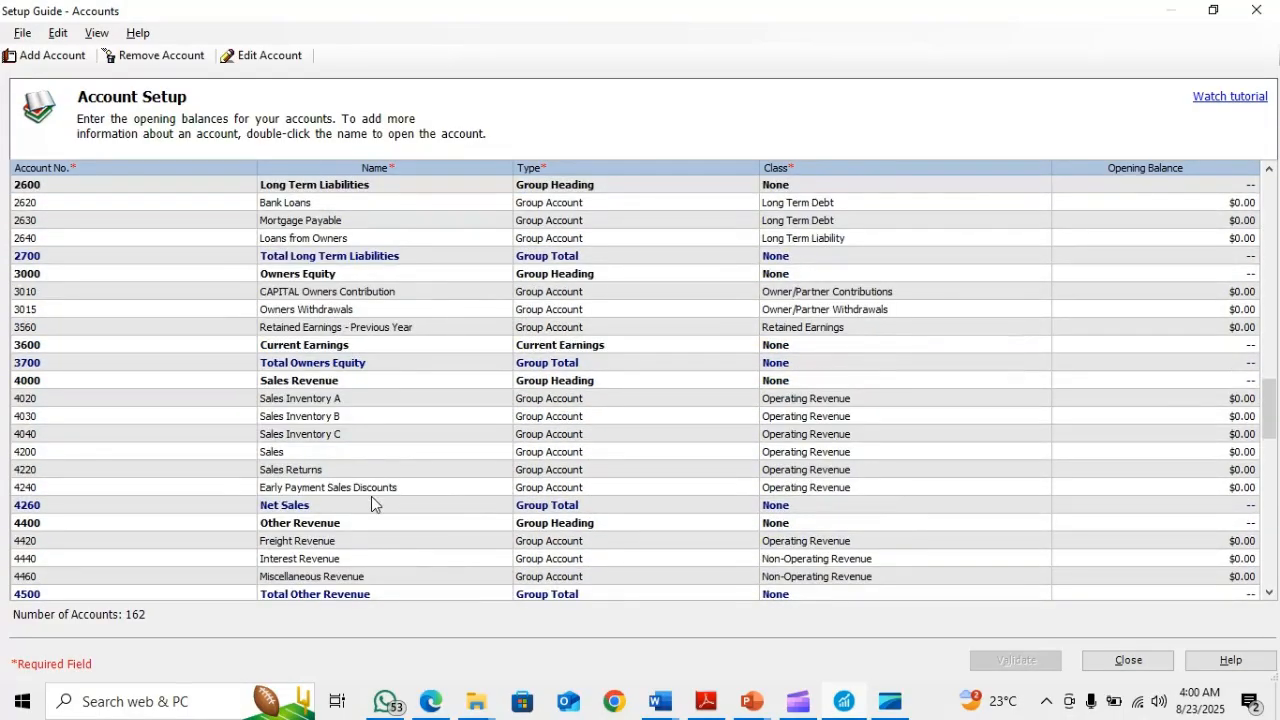
scroll(371, 496, down, 11)
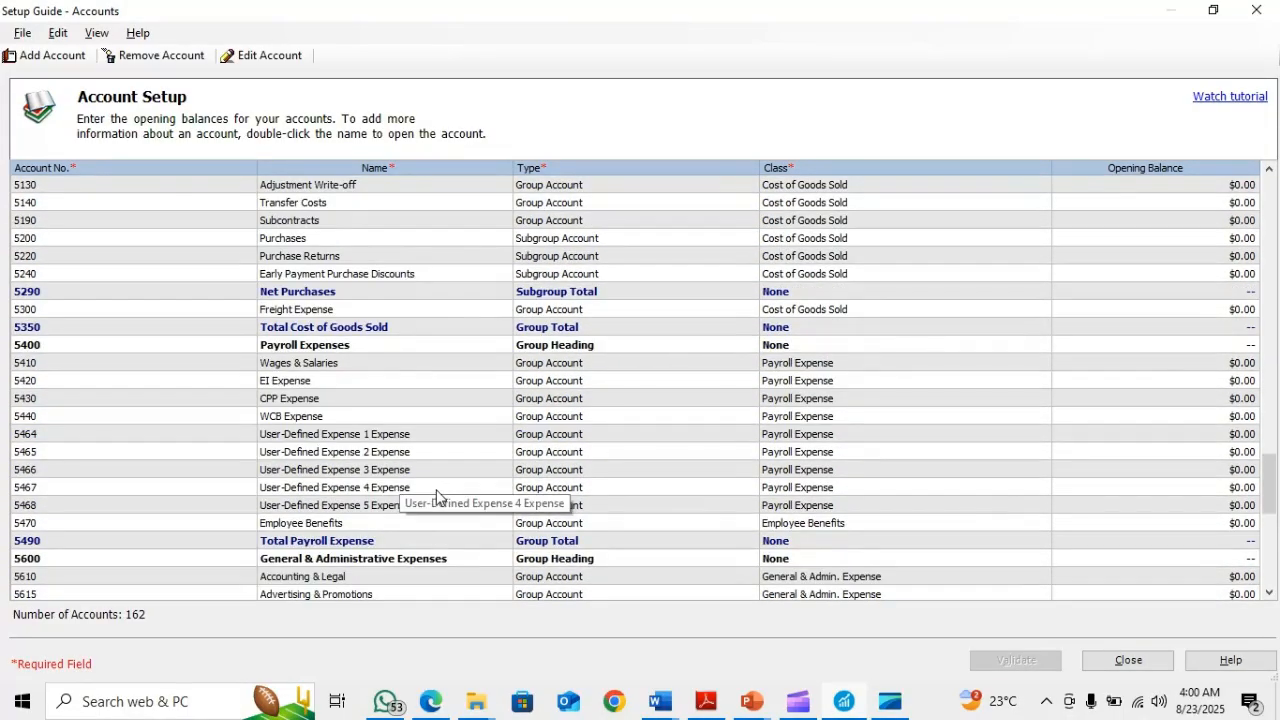
scroll(440, 495, down, 2)
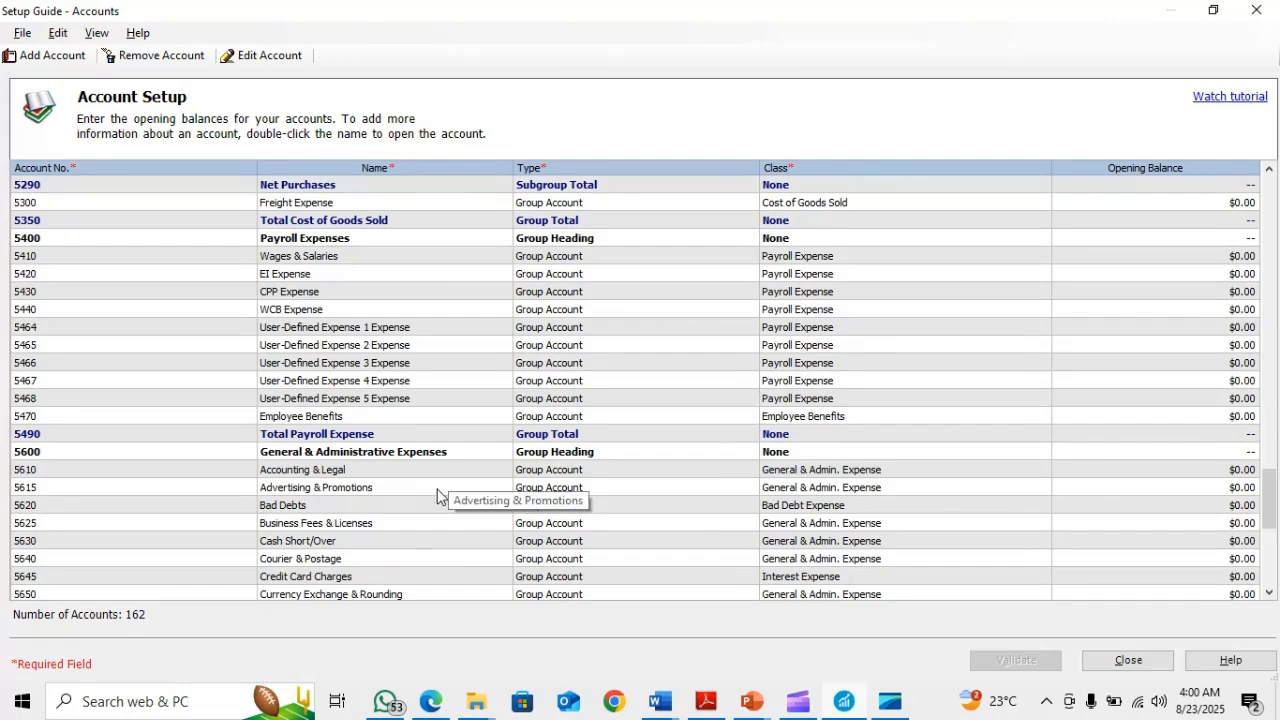
scroll(433, 493, up, 1)
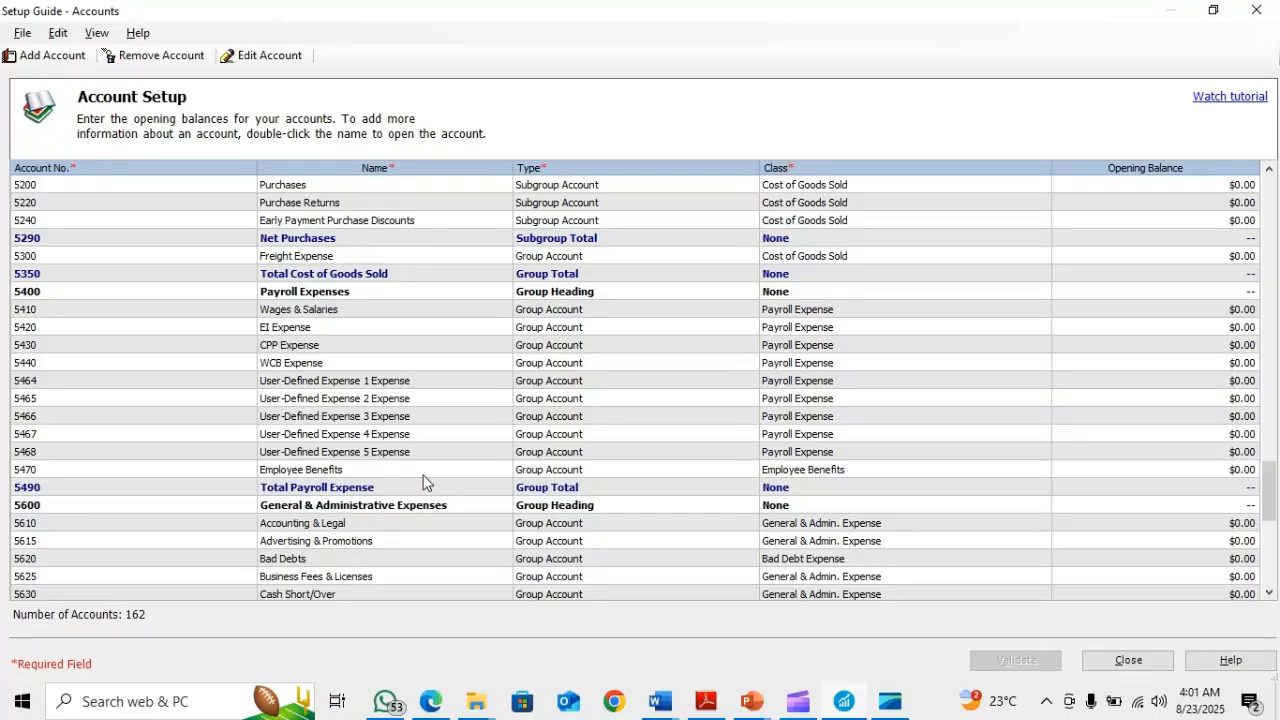
scroll(418, 482, down, 3)
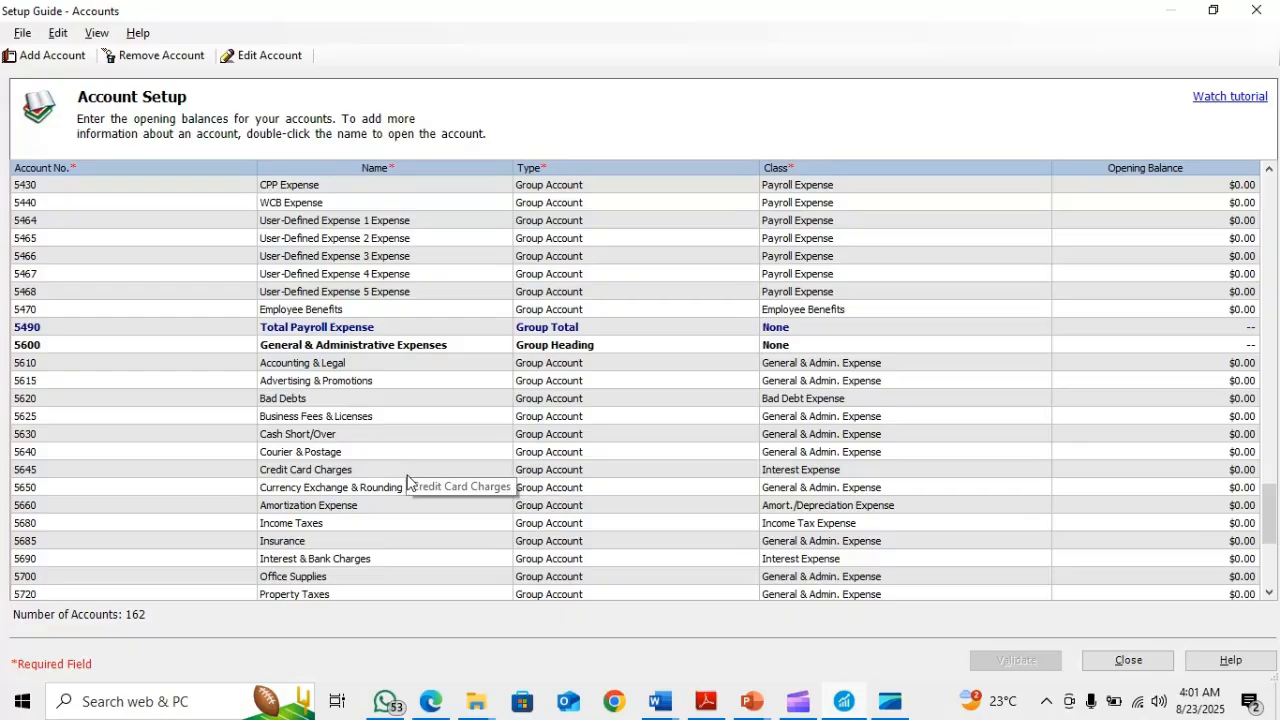
scroll(389, 478, down, 3)
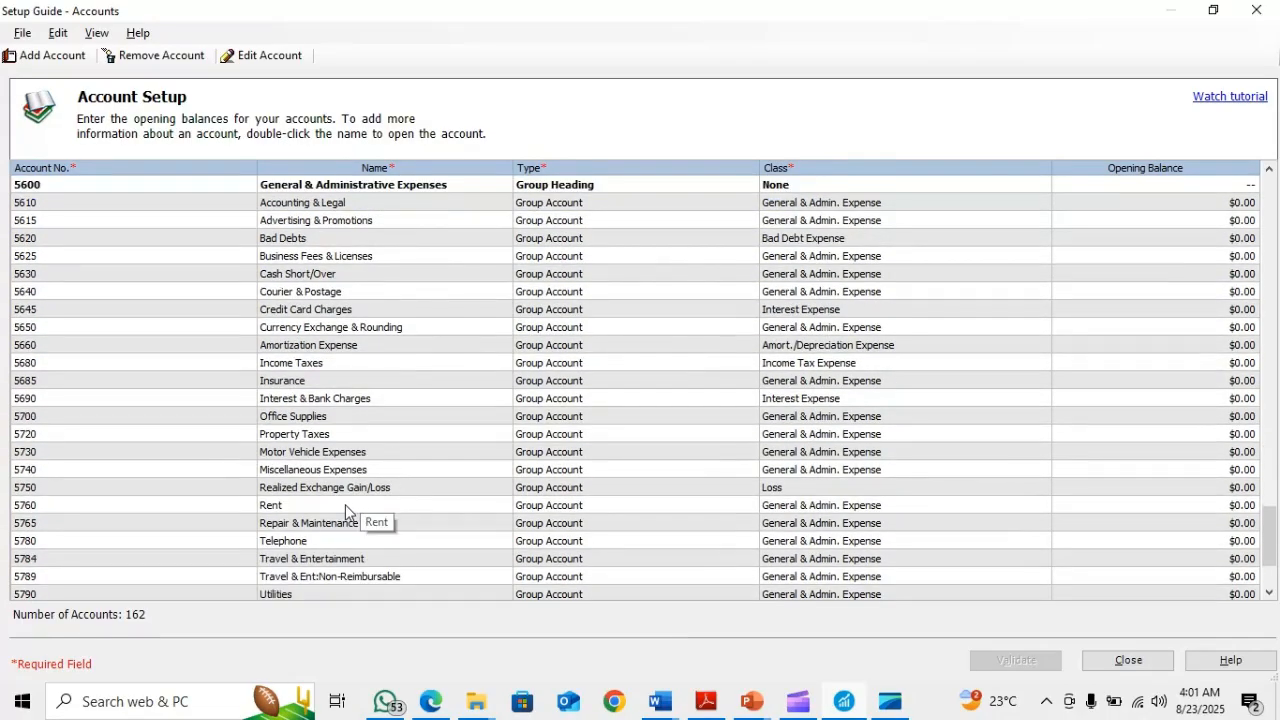
scroll(343, 505, down, 2)
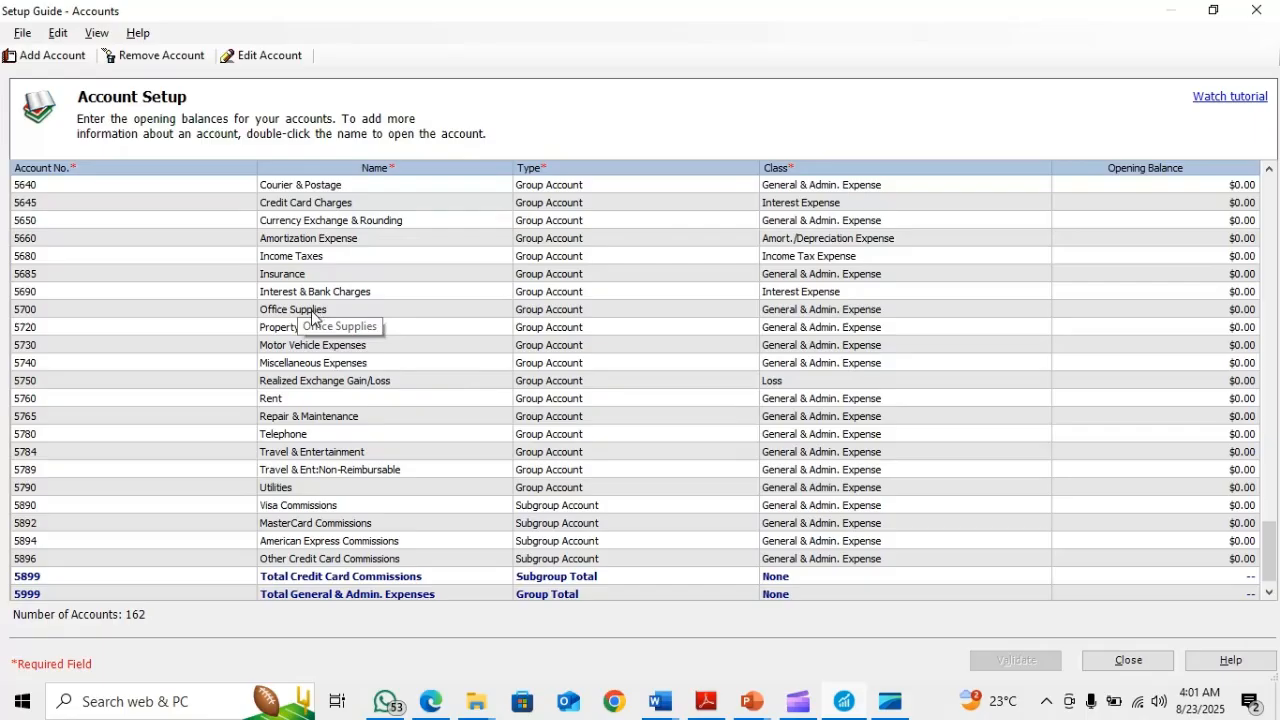
key(alt+Tab)
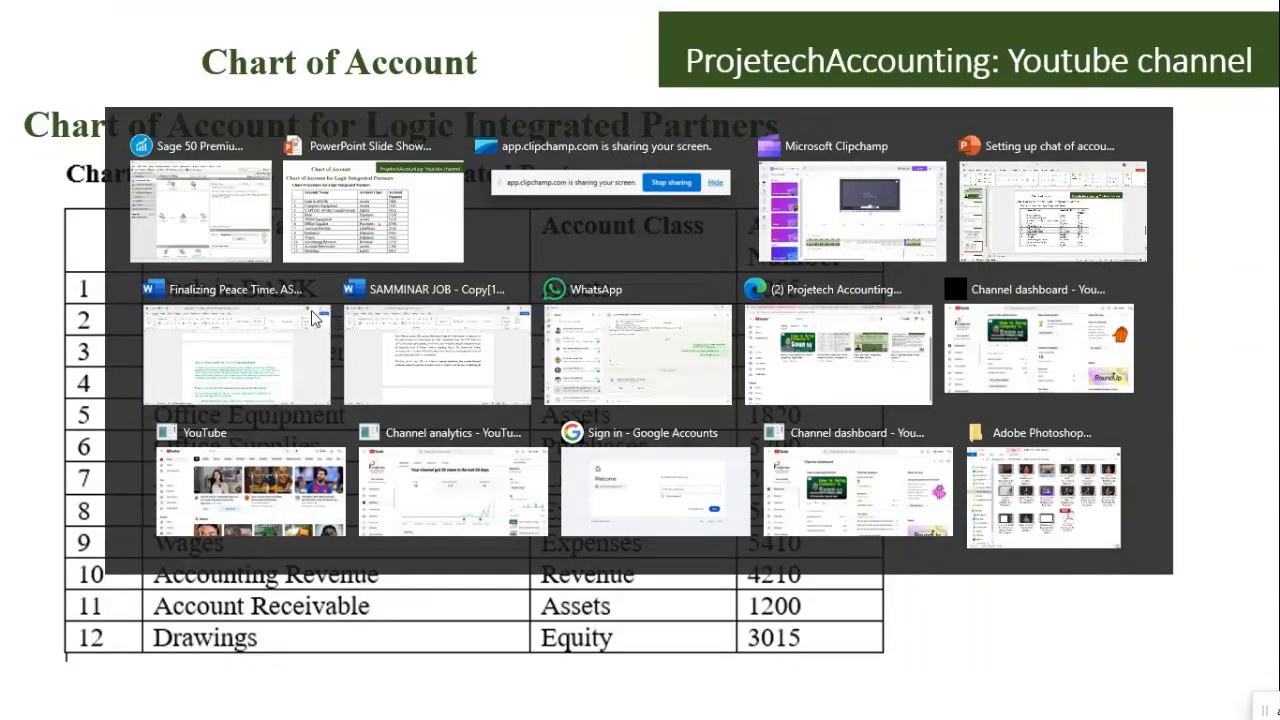
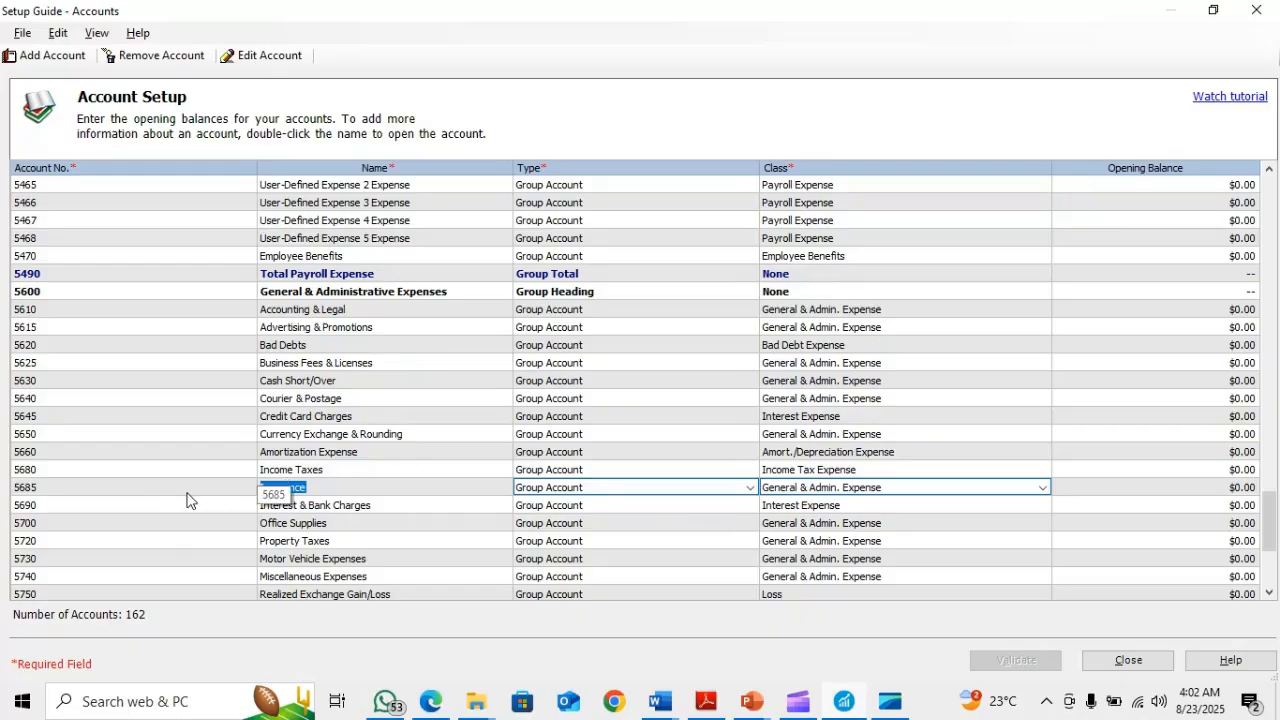
Check the ninth account on the PowerPoint slide and locate Wages & Salaries, account 5410, in the Sage 50 account list
key(alt+Tab)
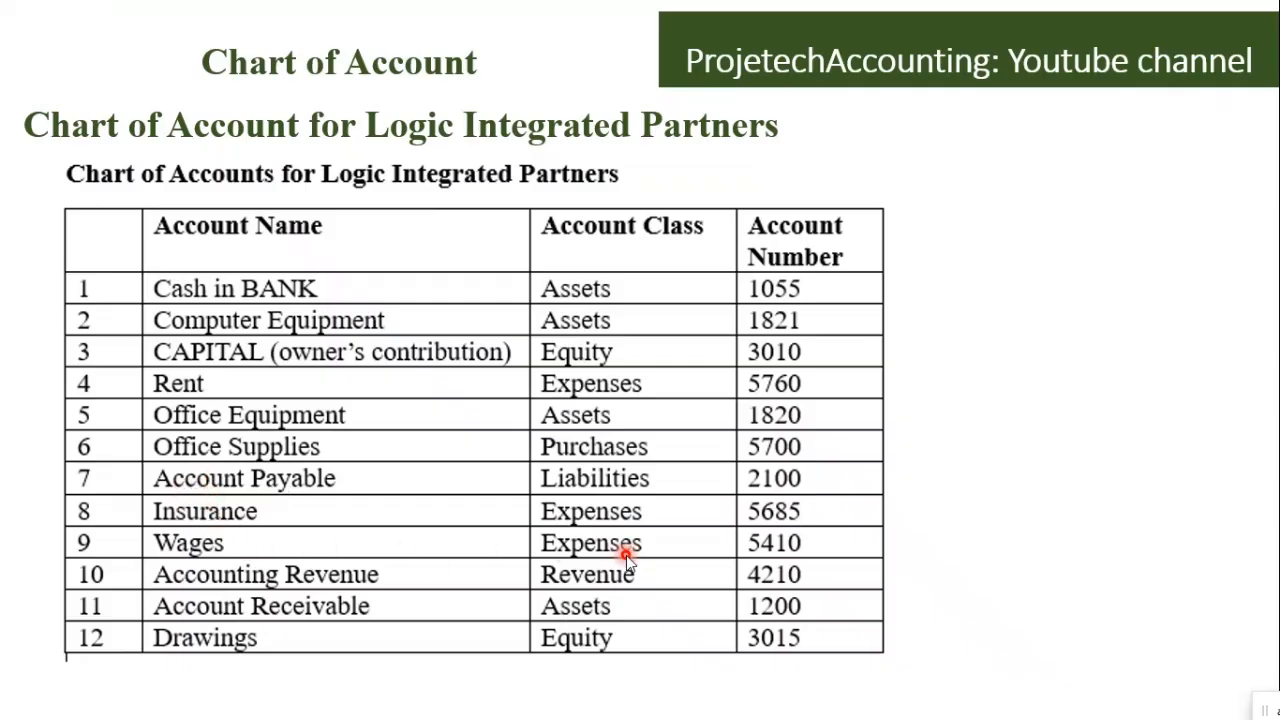
key(alt+Tab)
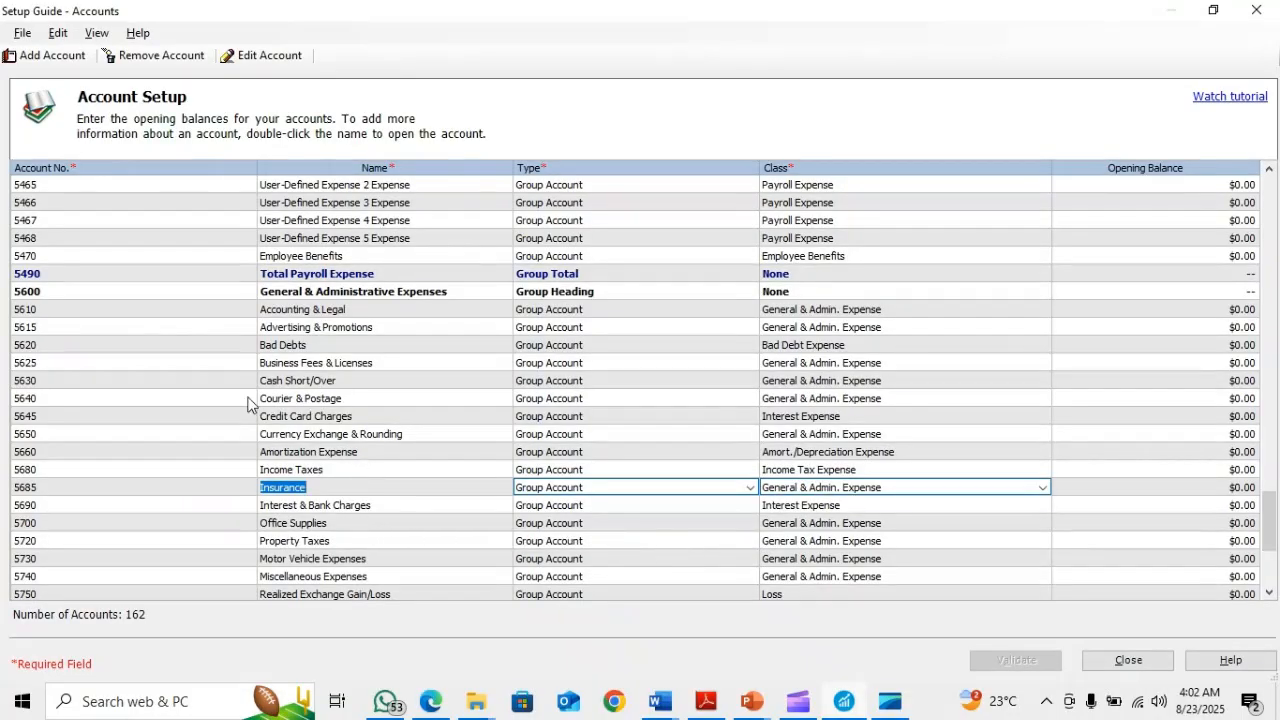
scroll(348, 289, up, 3)
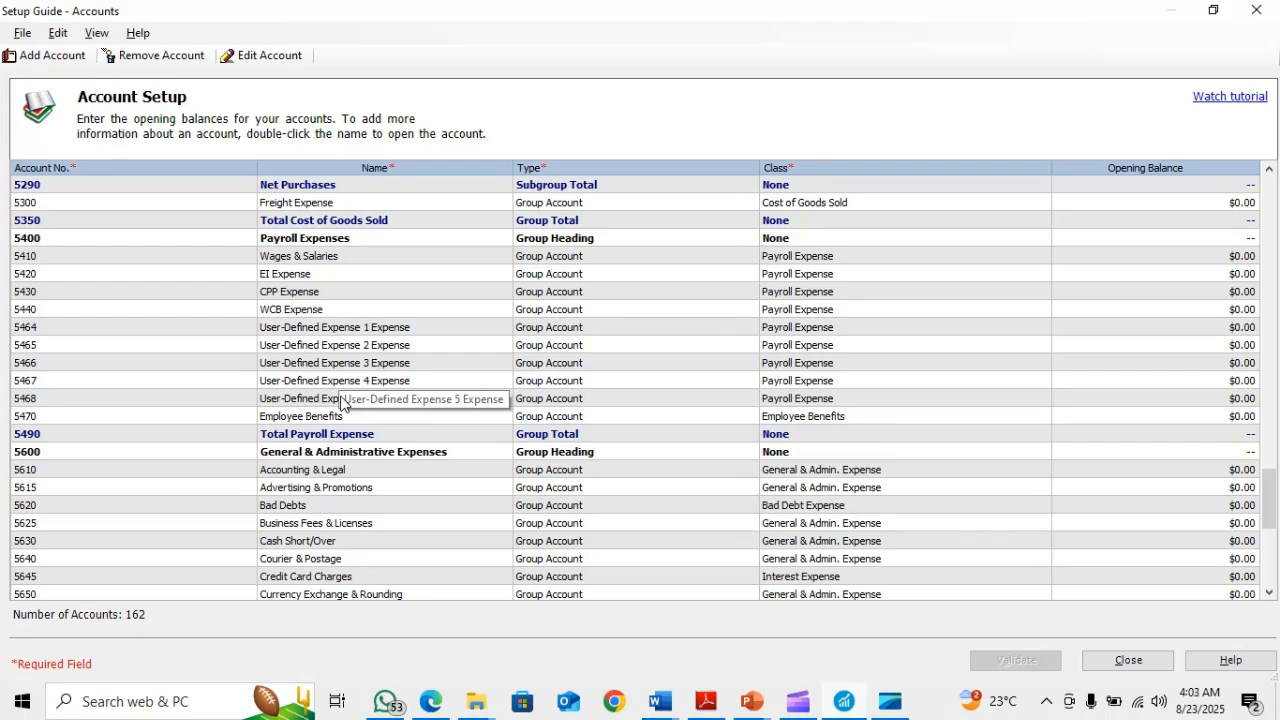
click(293, 256)
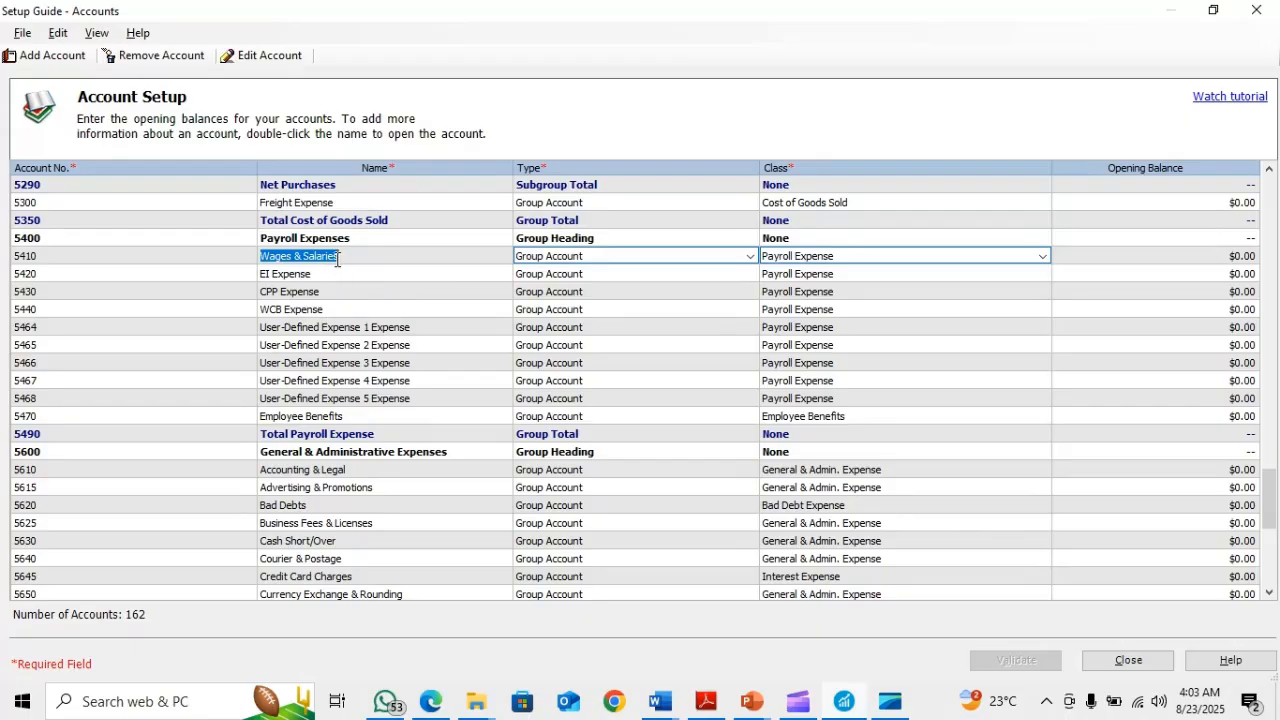
Check the tenth account on the PowerPoint slide and look for number 4210 among the Sales Revenue accounts in Sage 50, selecting Sales
key(alt+Tab)
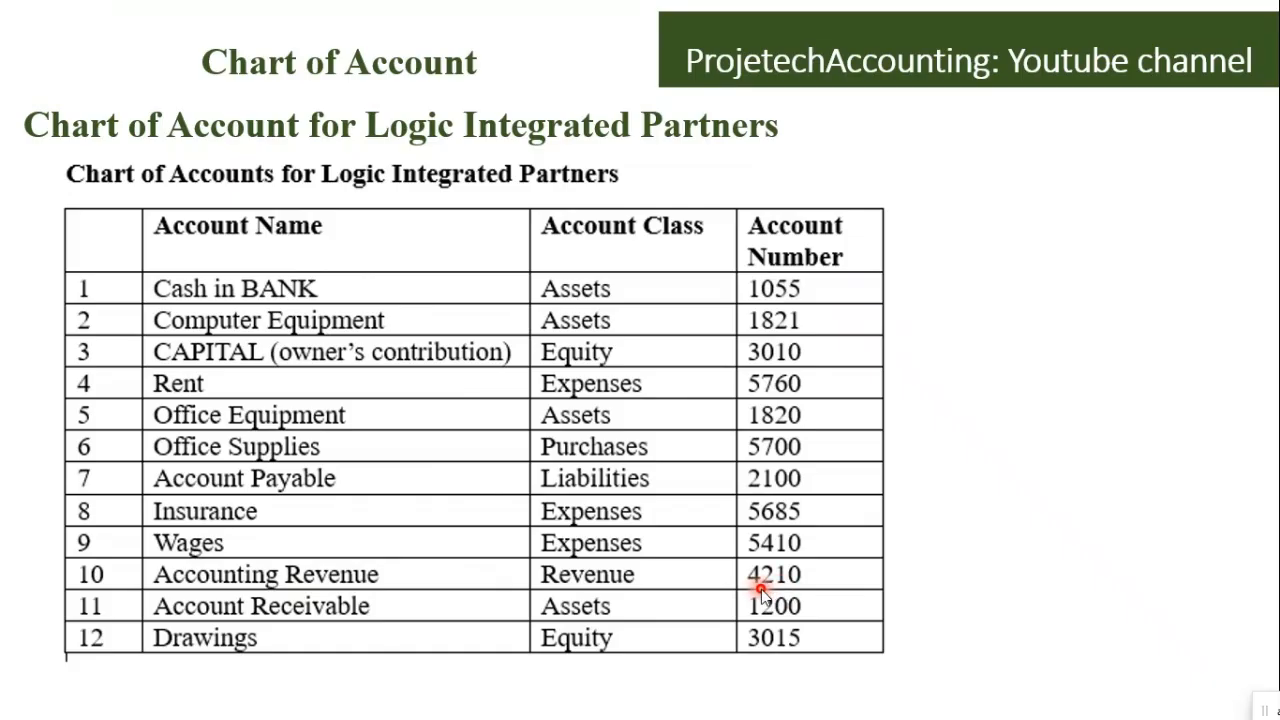
key(alt+Tab)
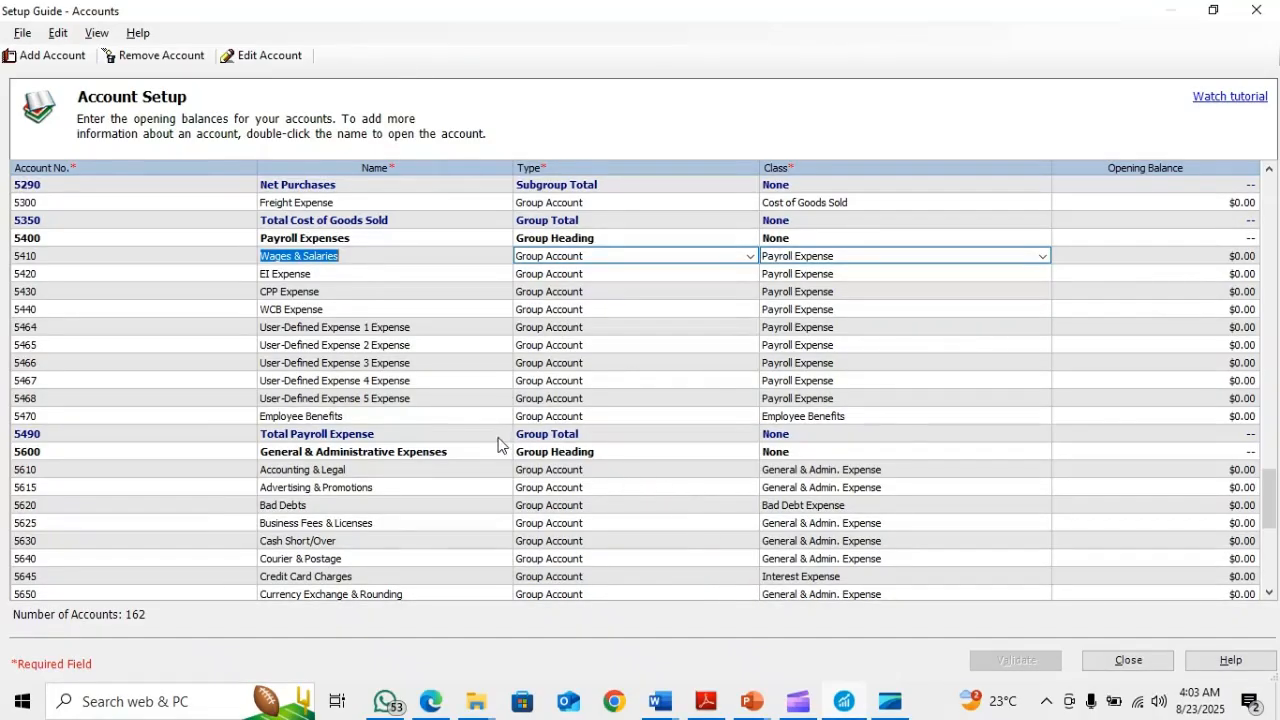
scroll(498, 438, up, 9)
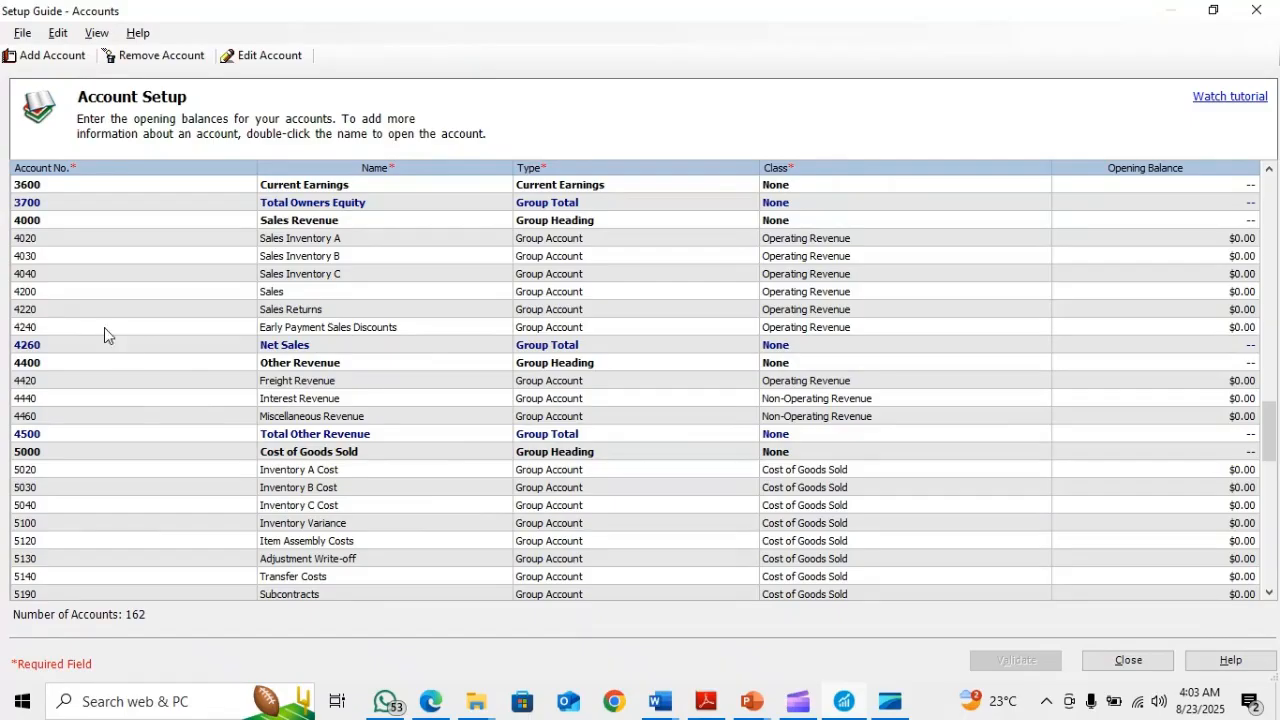
click(291, 292)
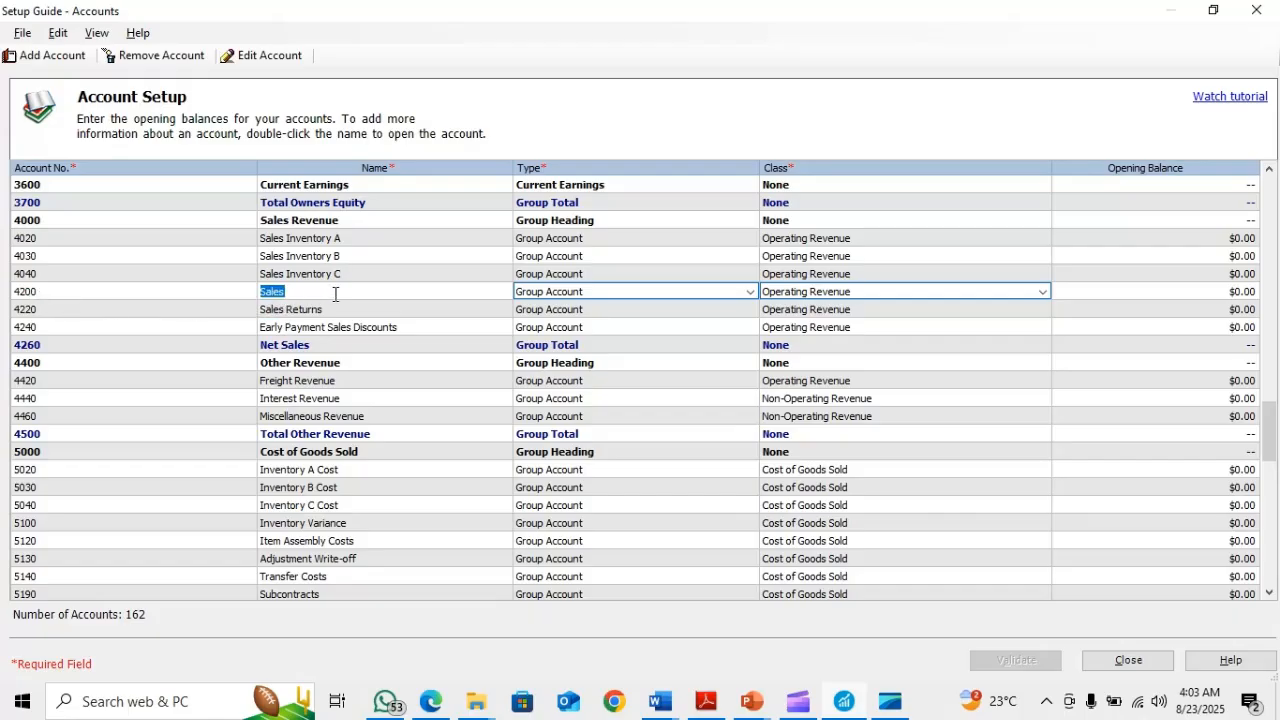
Add group account 4210 named "Accounting Revenue" with the Operating Revenue class, then save and close the record
click(50, 55)
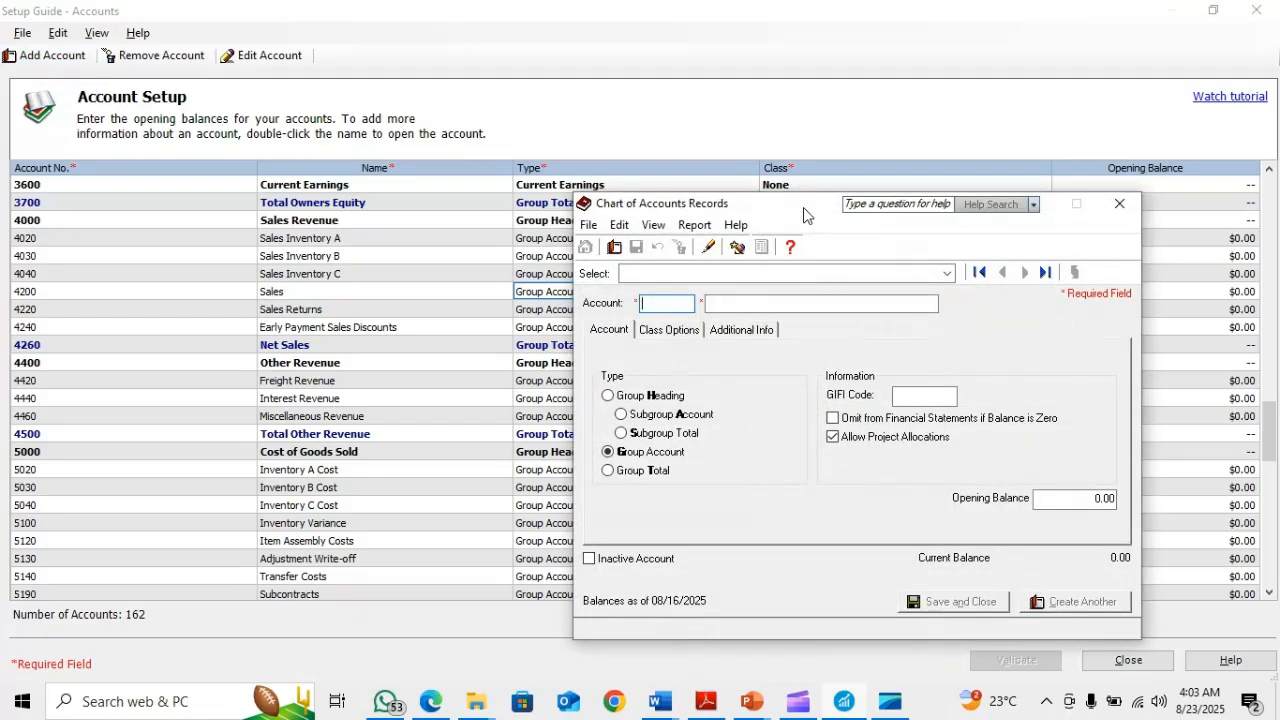
drag(802, 216, 518, 352)
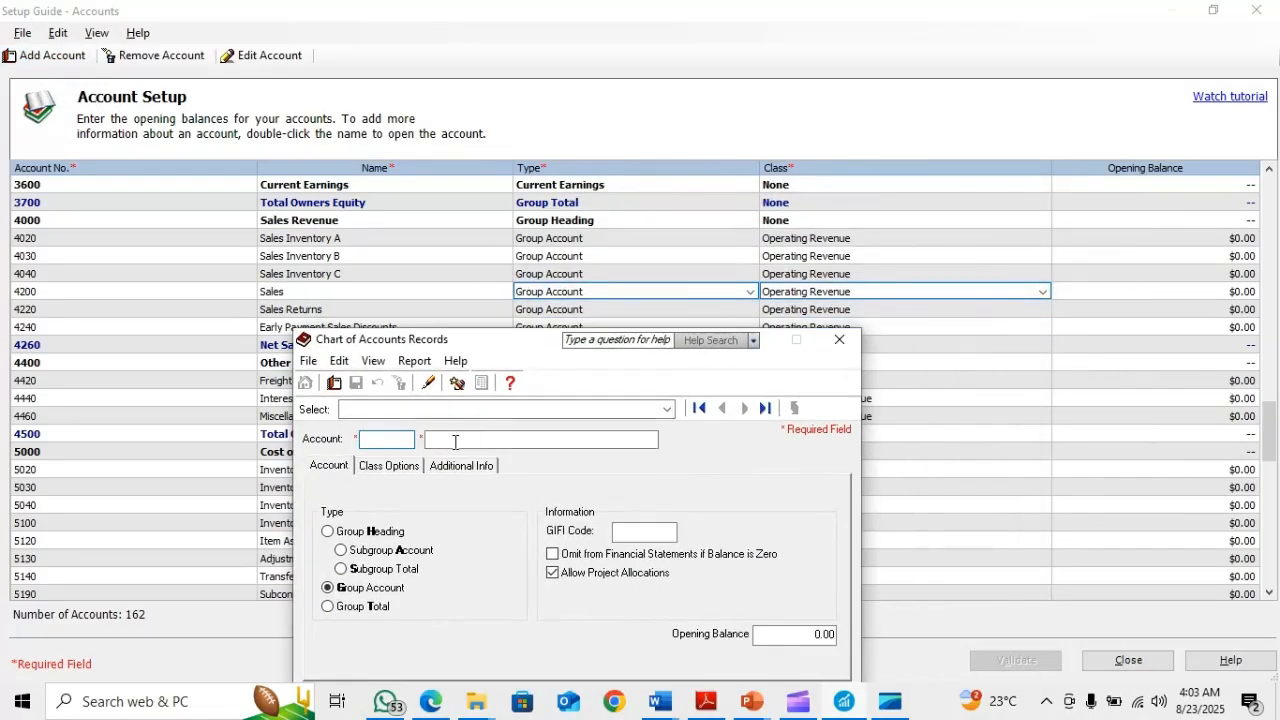
text(4210)
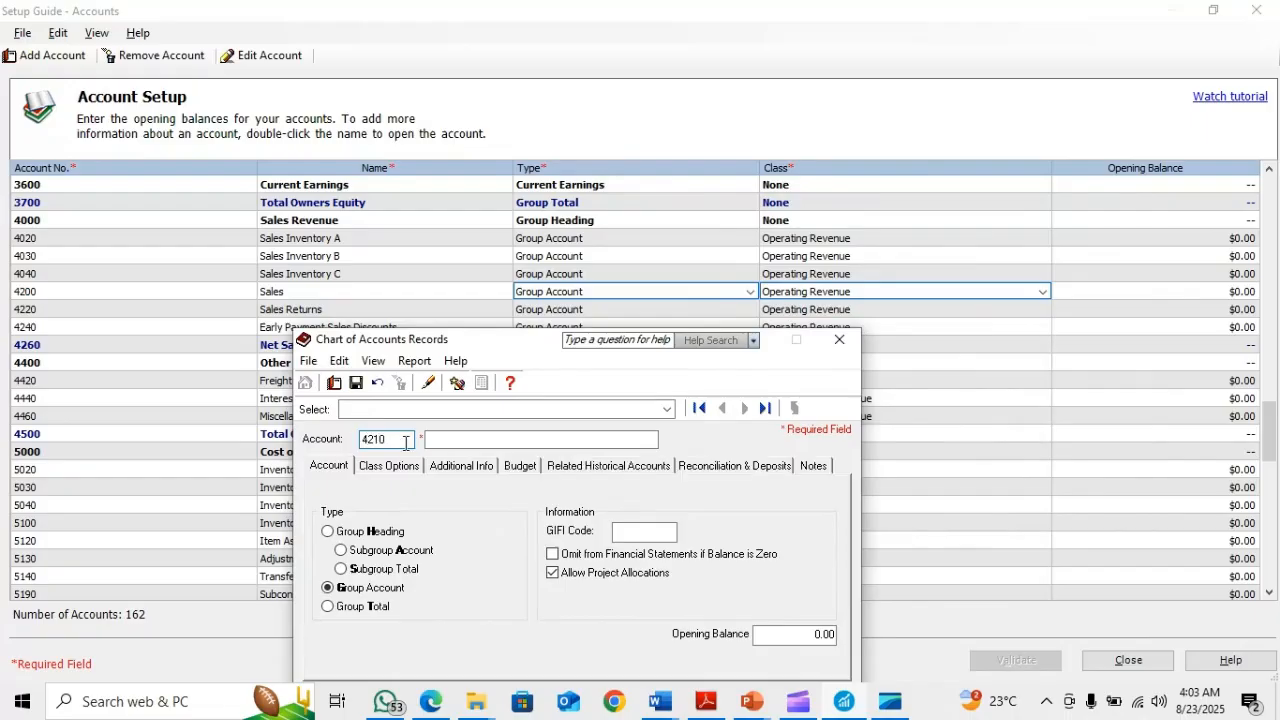
click(434, 440)
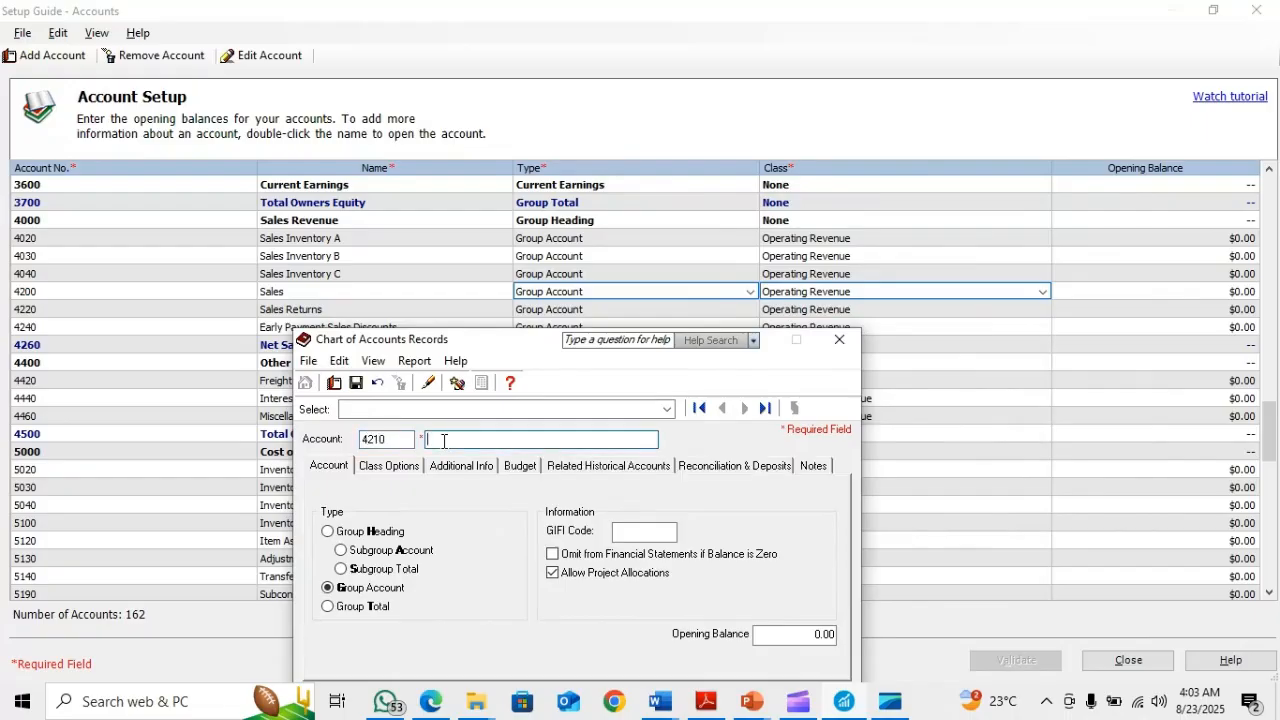
text(Accounting Revenue)
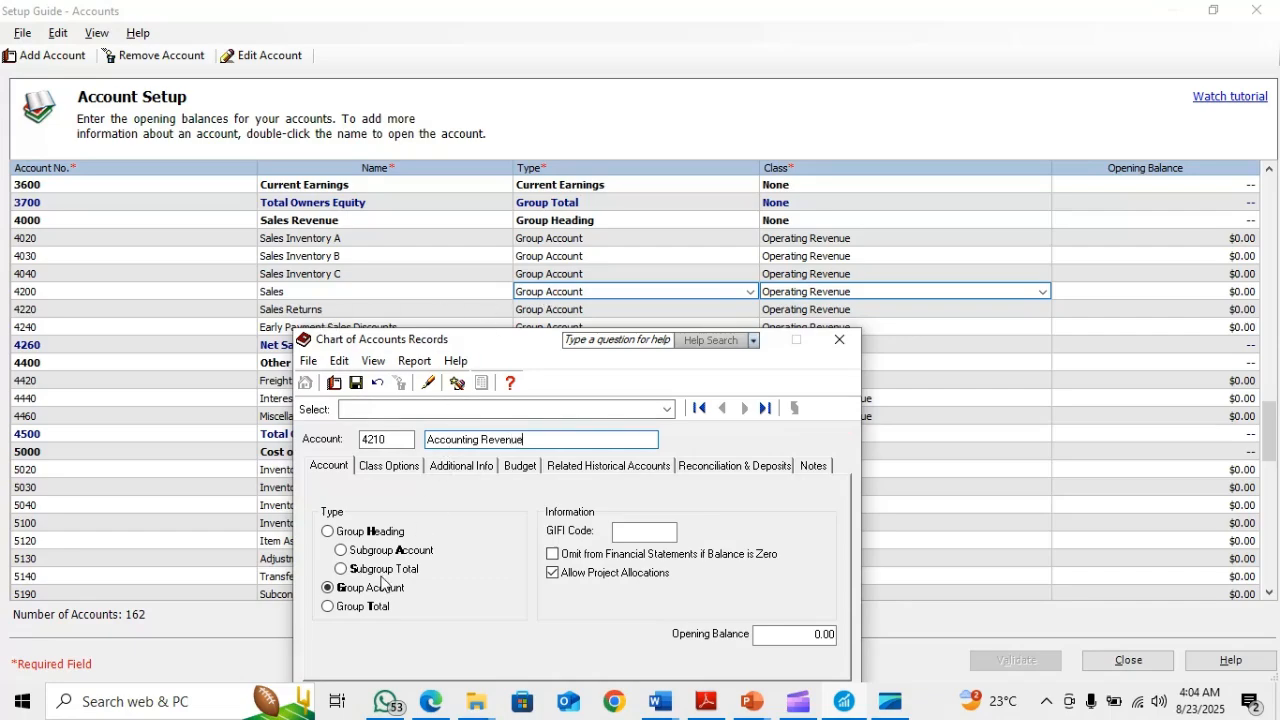
click(398, 467)
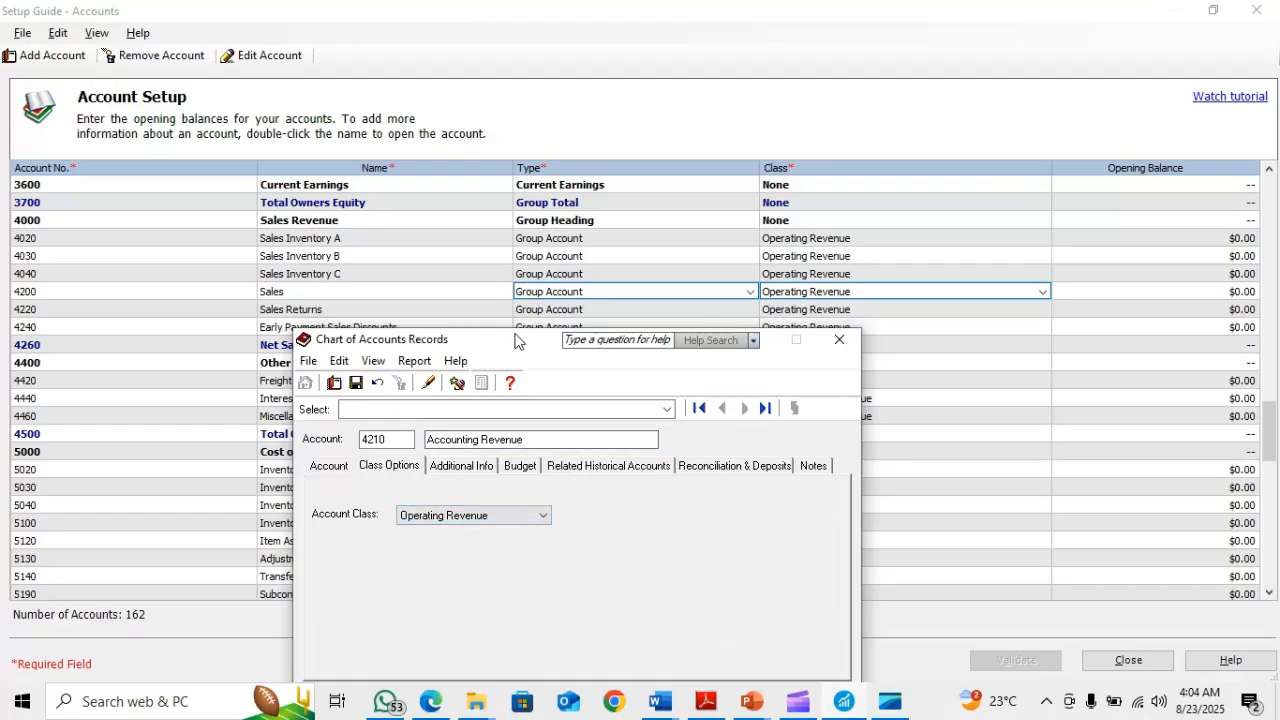
drag(514, 338, 521, 258)
click(686, 658)
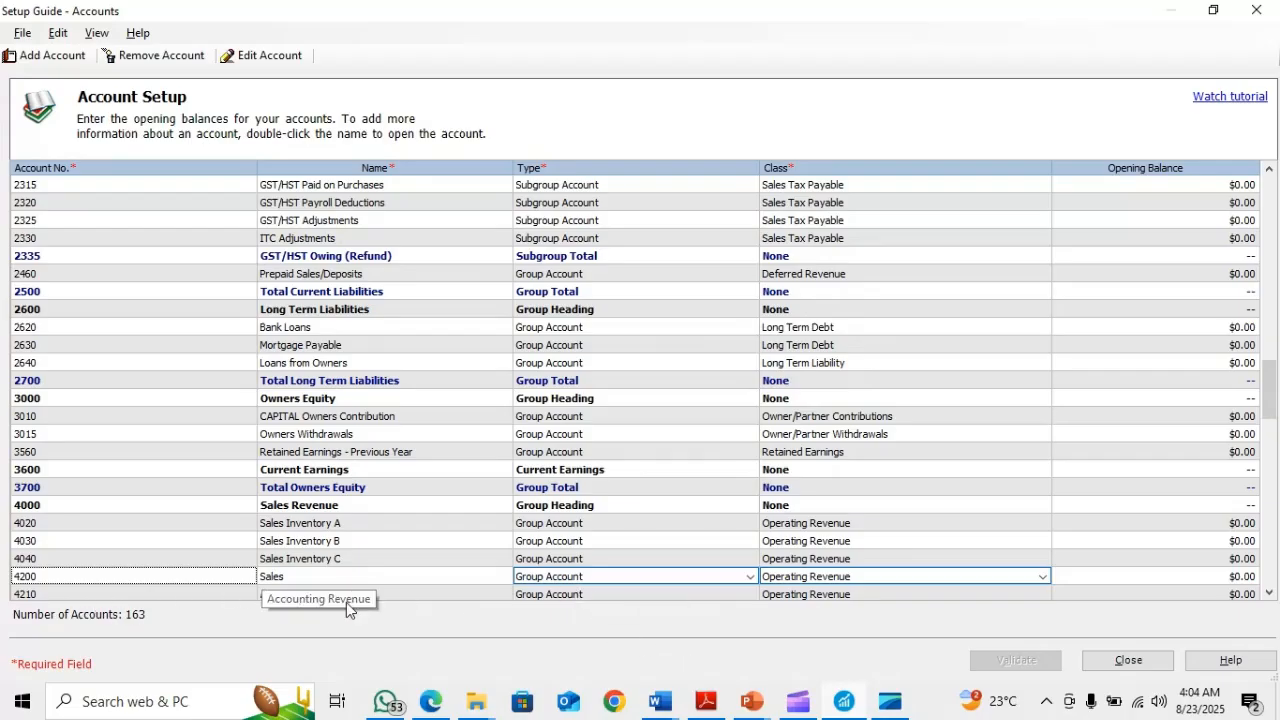
Check the eleventh account on the PowerPoint slide and locate Accounts Receivable, account 1200, in the Sage 50 account list
key(alt+Tab)
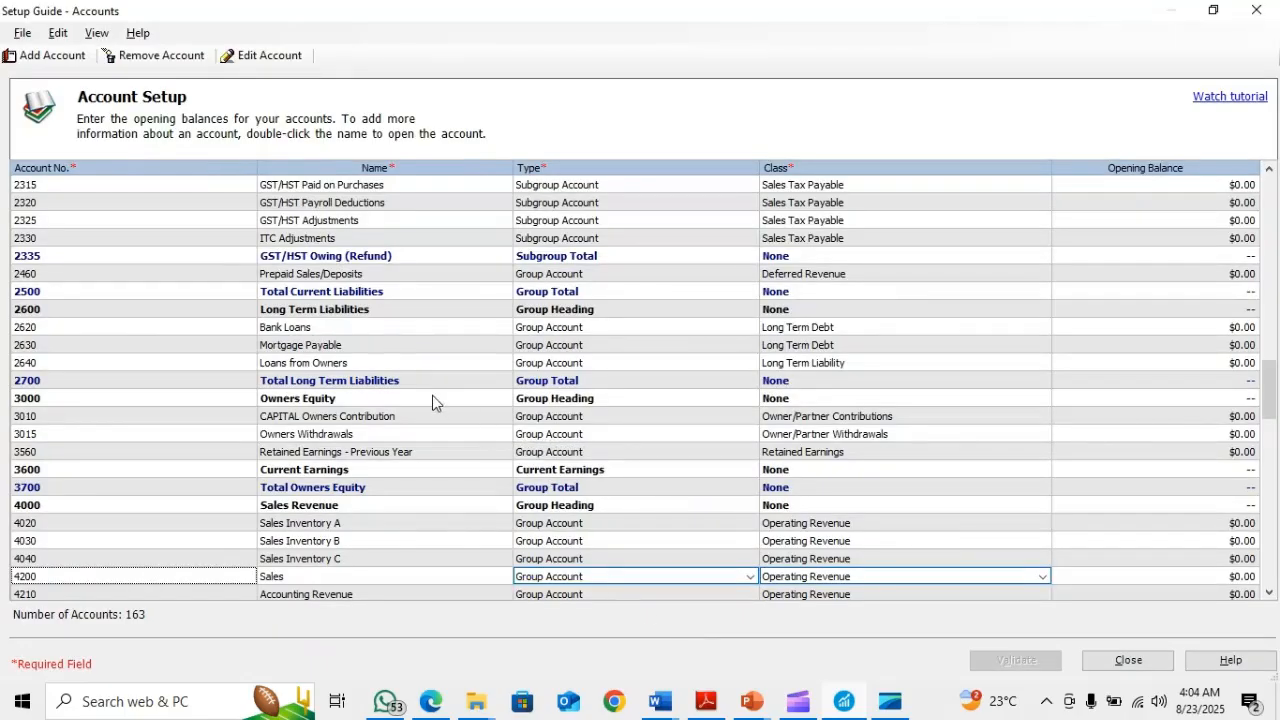
scroll(432, 398, up, 15)
scroll(435, 405, up, 8)
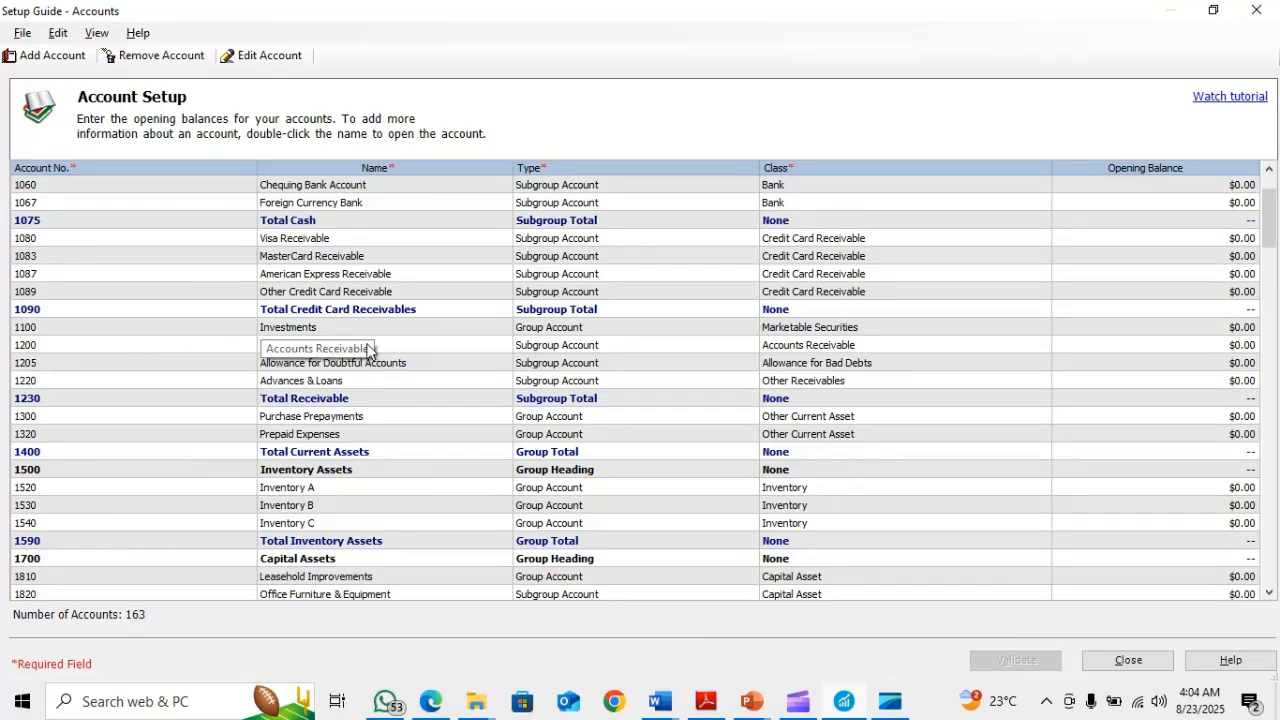
click(443, 350)
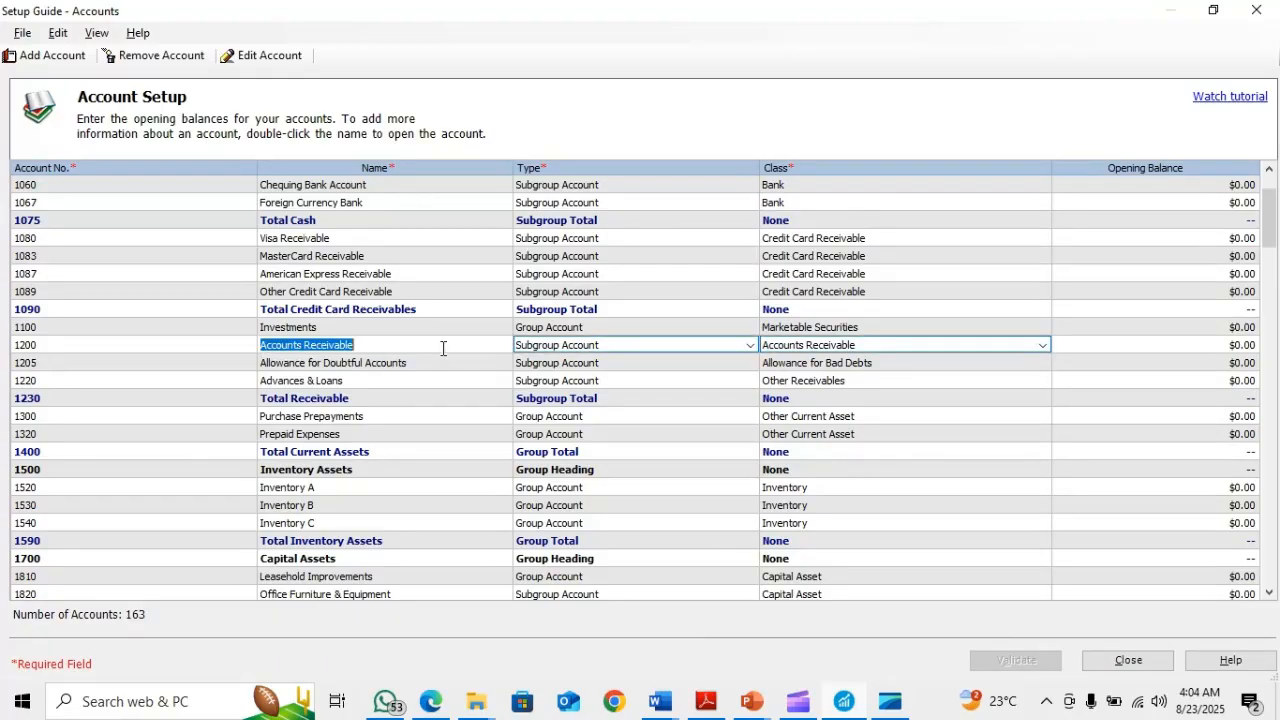
click(287, 349)
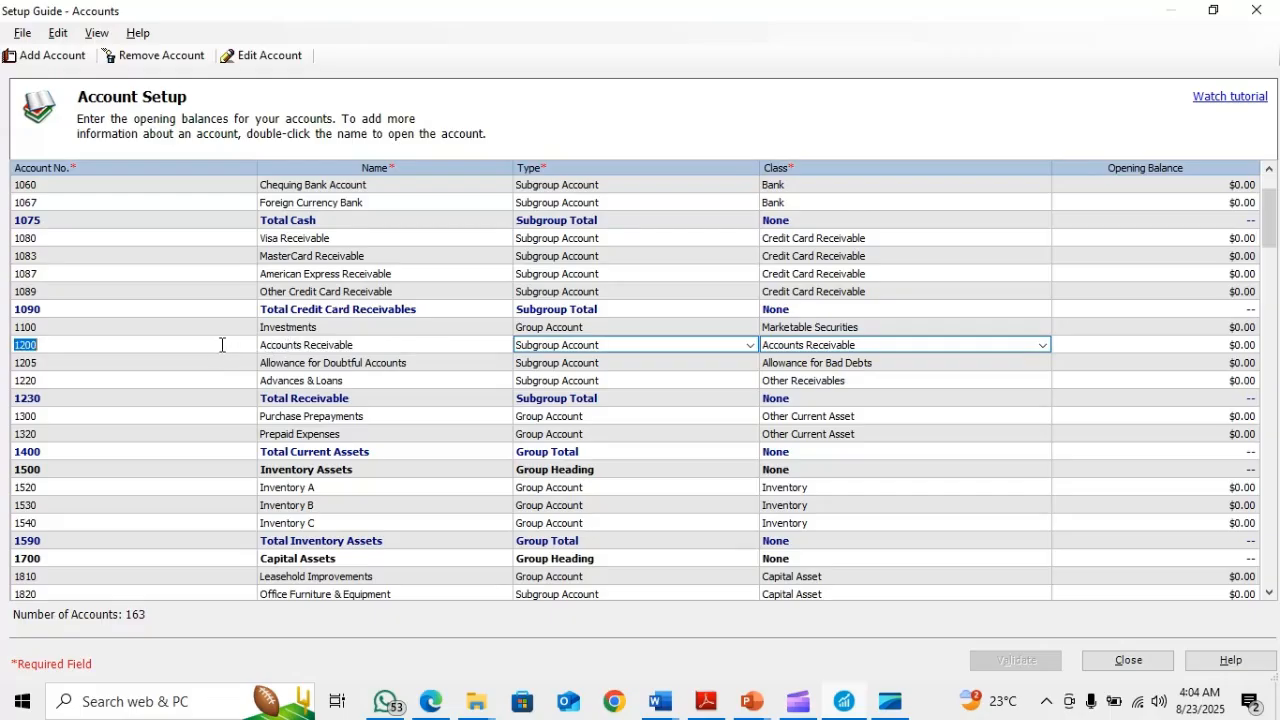
double_click(340, 346)
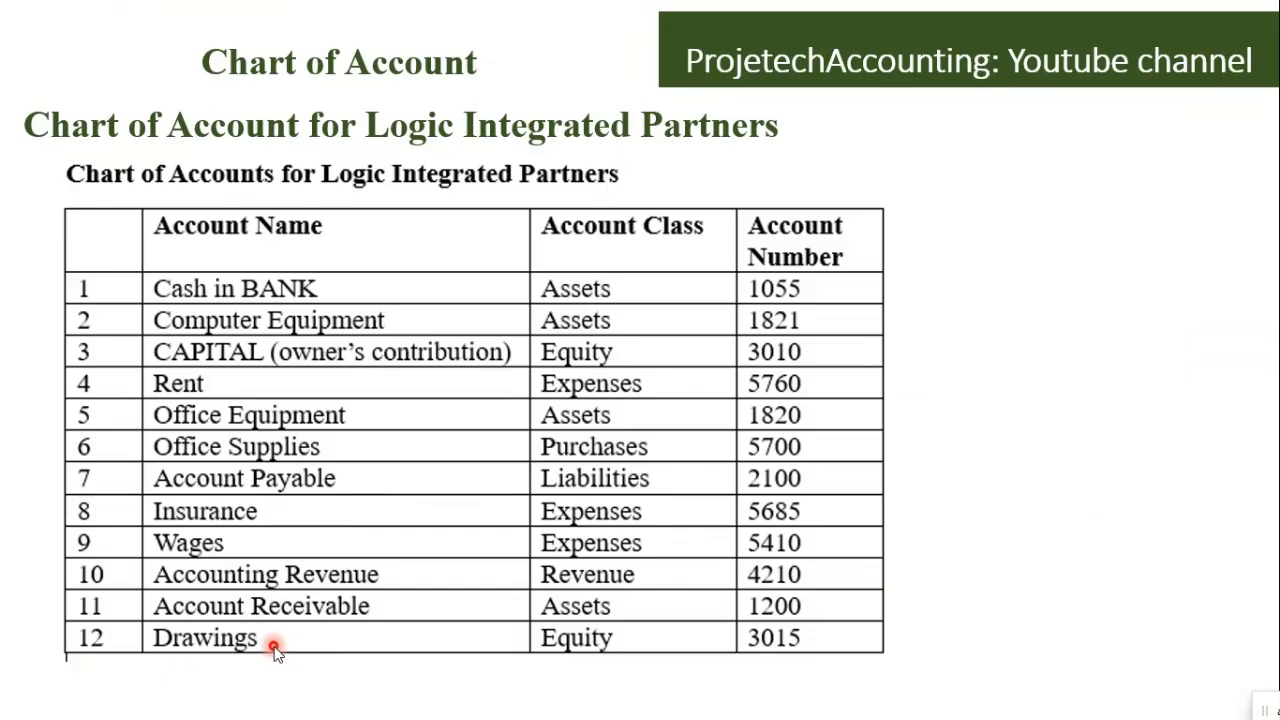
Switch back to Sage 50 and locate Owners Withdrawals, account 3015, among the Owners Equity accounts
key(alt+Tab)
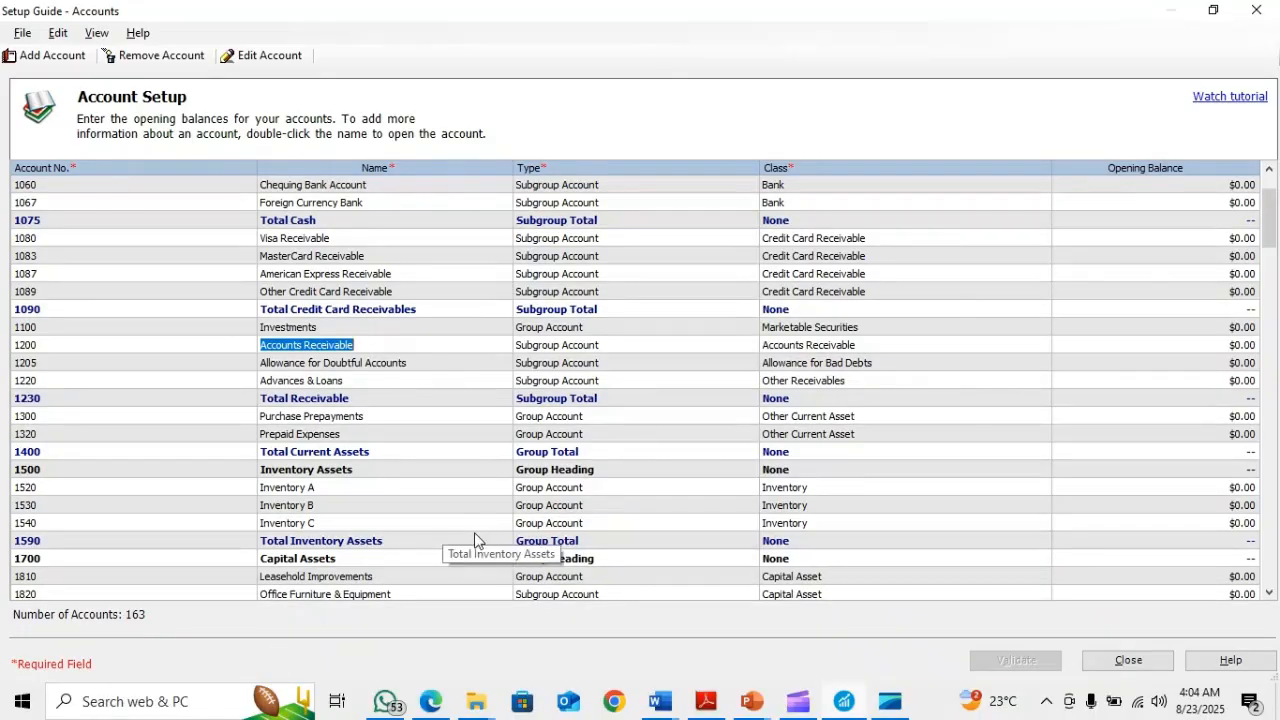
scroll(475, 533, down, 6)
scroll(474, 533, down, 5)
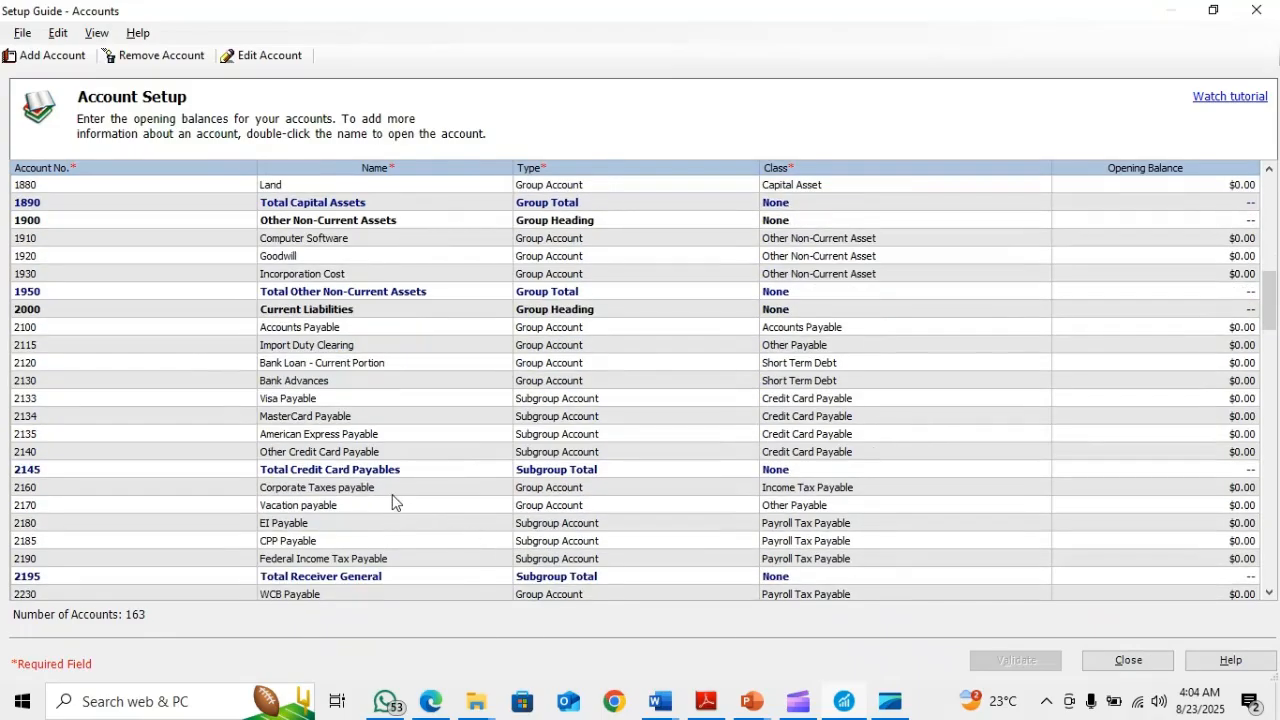
scroll(390, 496, down, 5)
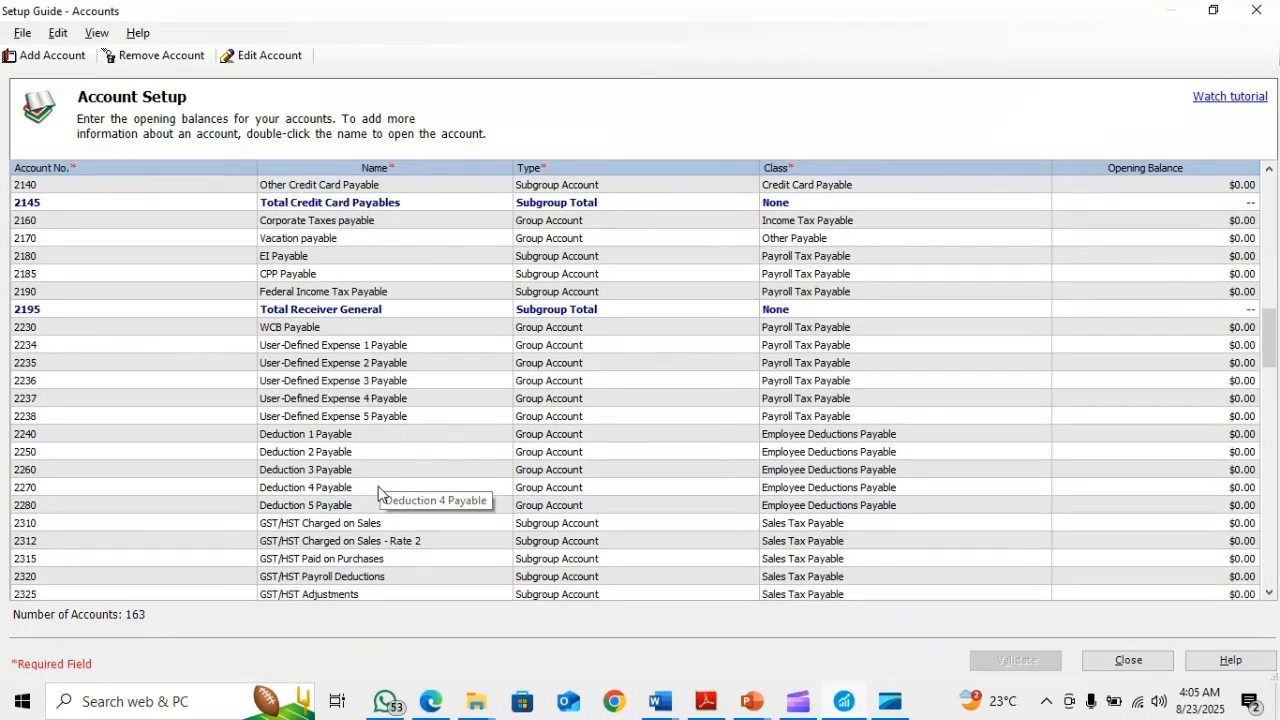
scroll(384, 492, down, 7)
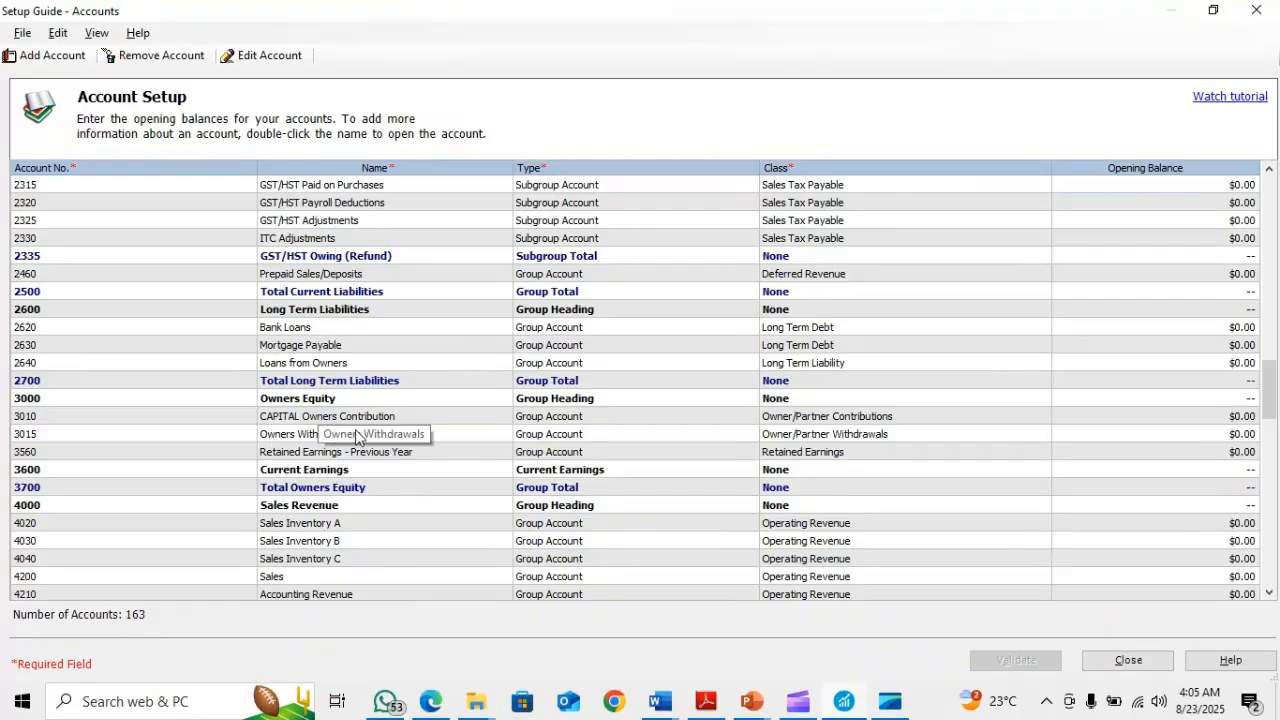
click(270, 436)
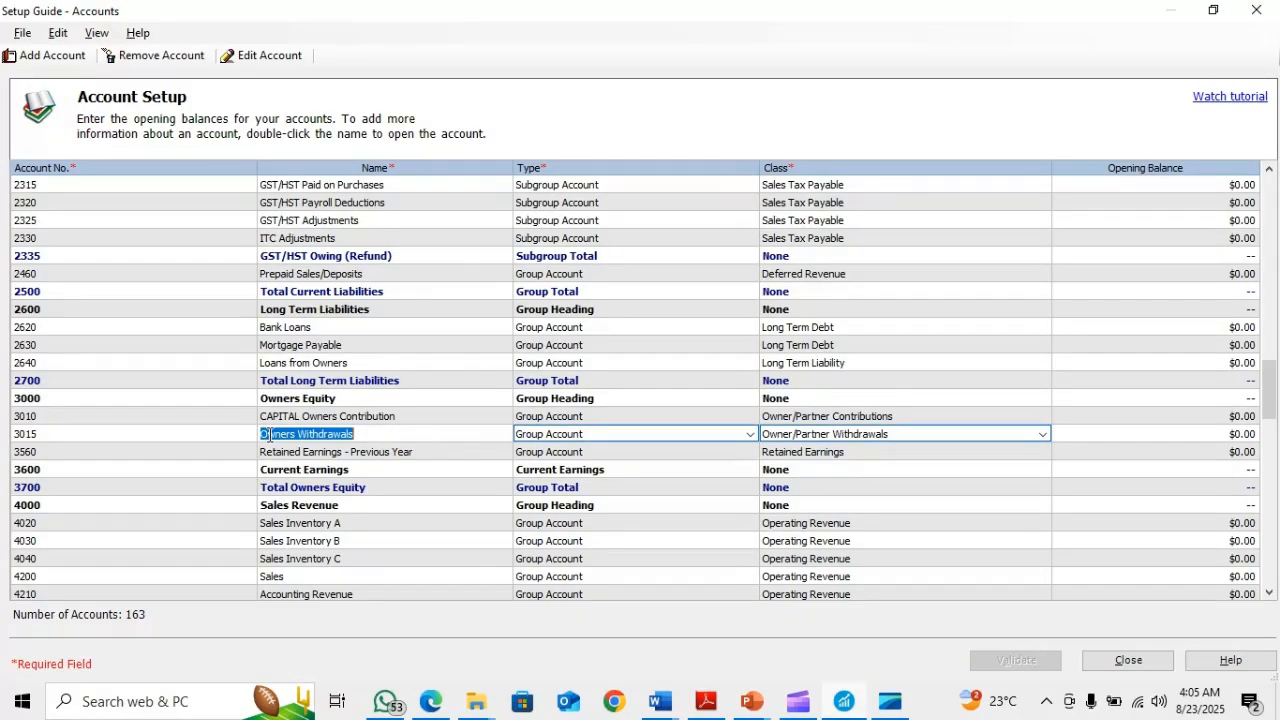
click(364, 436)
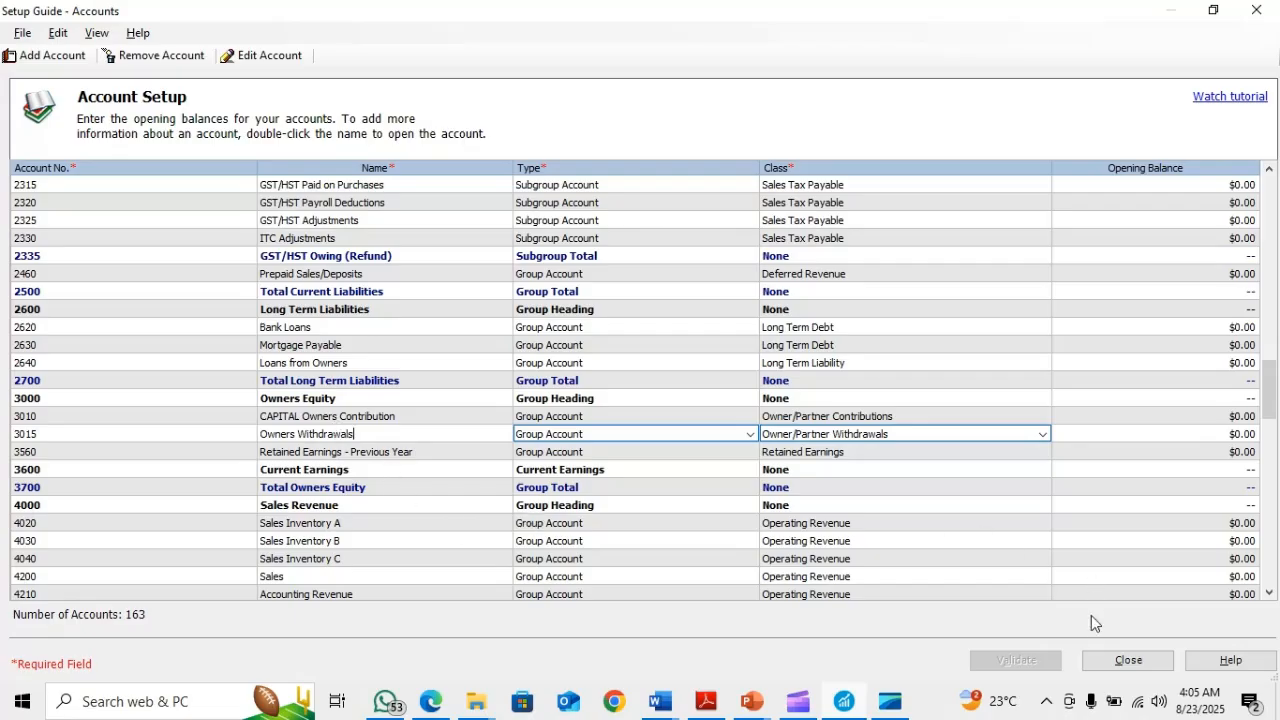
Close the Account Setup window and the Setup Guide to return to the Sage 50 home window
click(1128, 661)
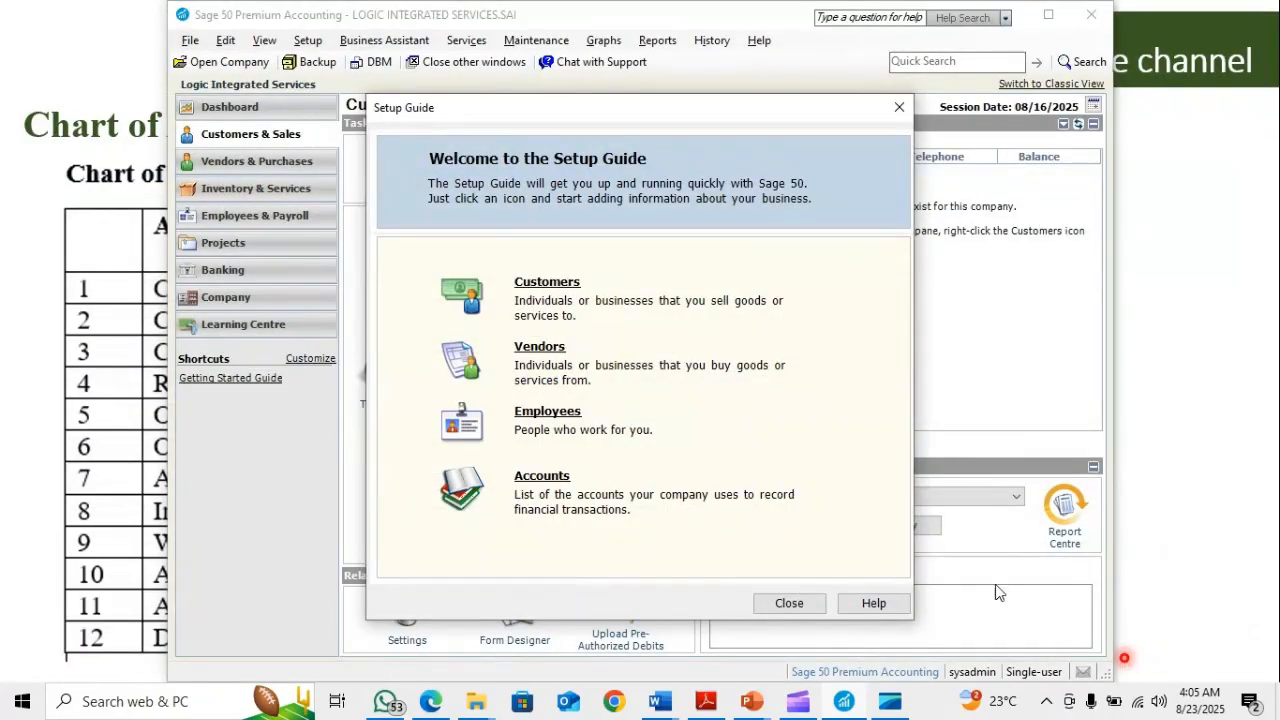
click(789, 604)
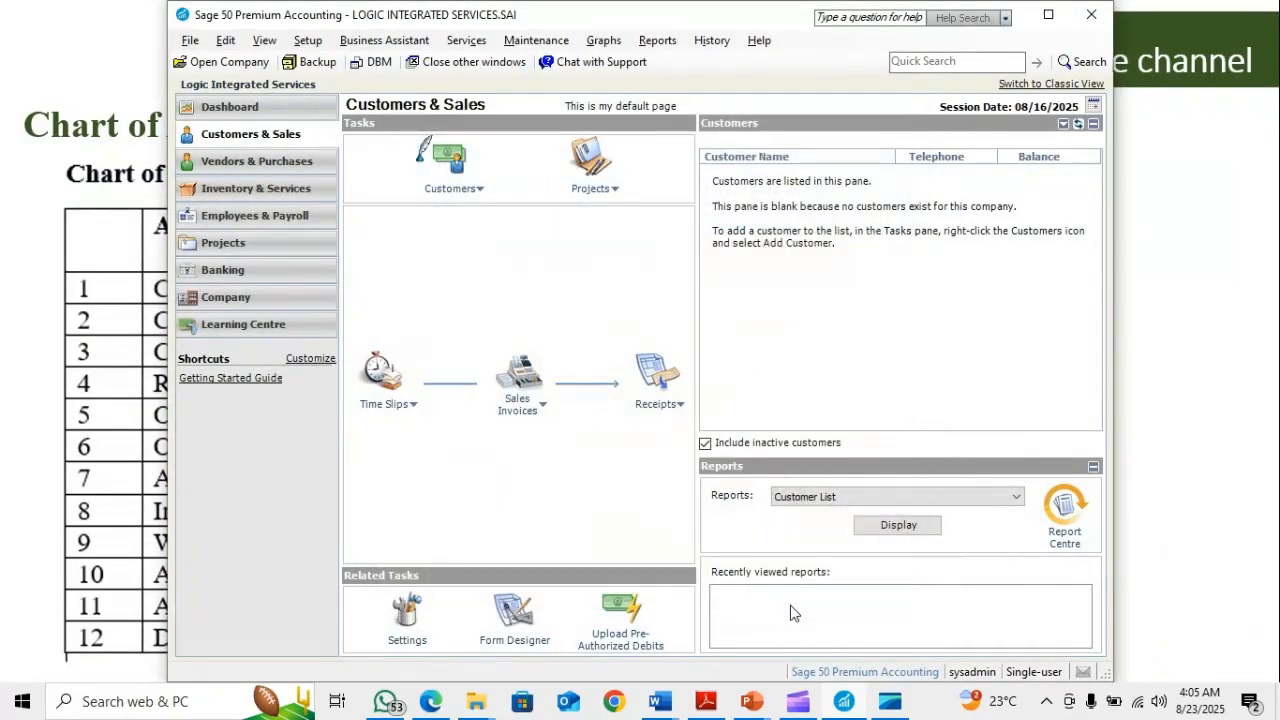